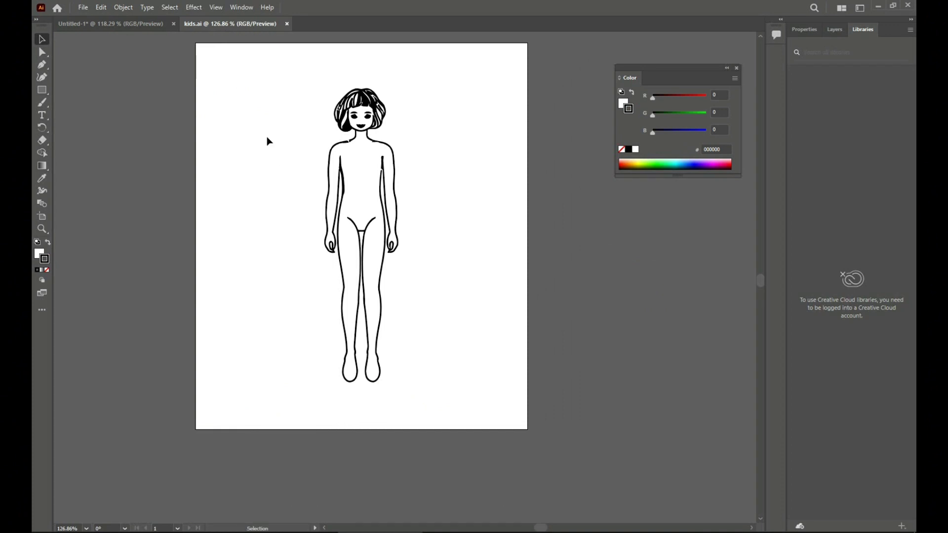
Position the girl figure on the untitled document's artboard, and place the enlarged butterfly wing over one side of her torso
drag(396, 246, 432, 303)
click(633, 289)
drag(633, 289, 357, 258)
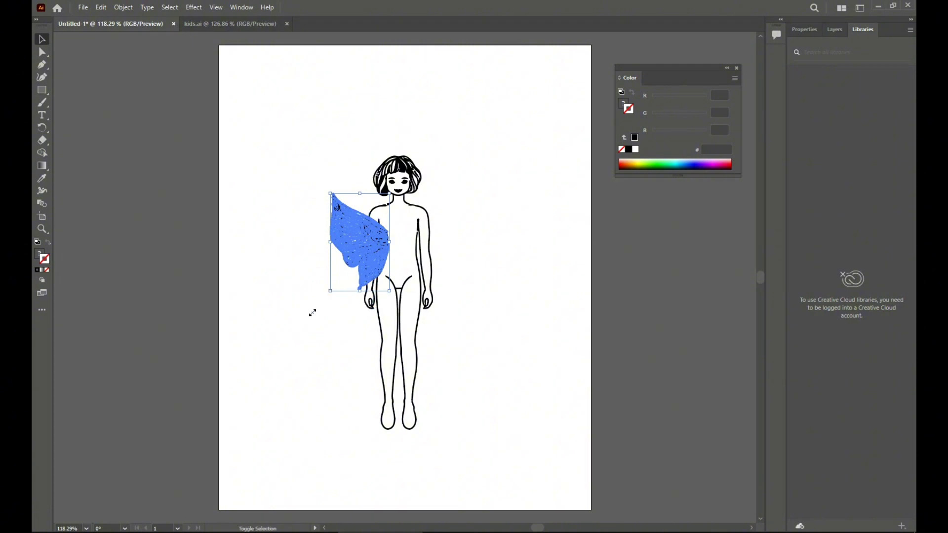
drag(312, 313, 287, 332)
drag(370, 285, 380, 271)
key(a)
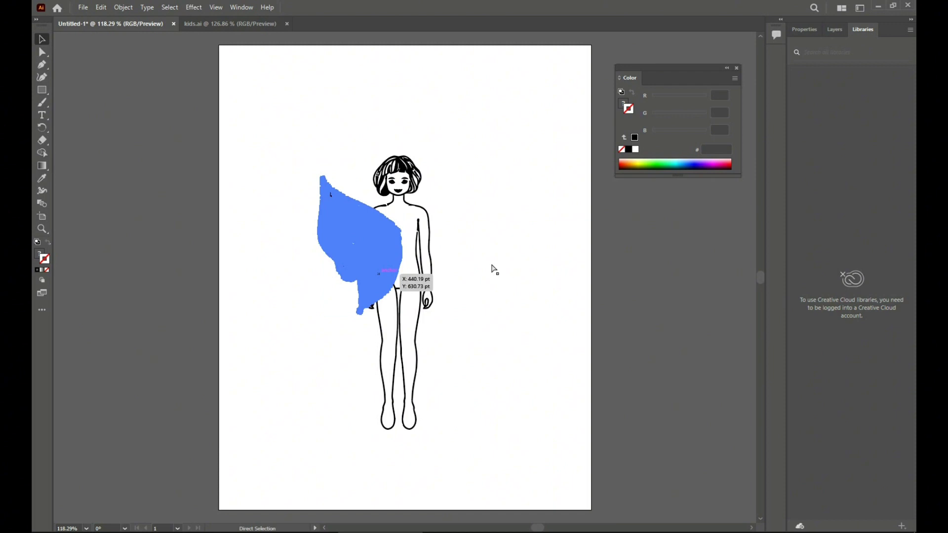
Paste a copy of the wing, reflect it vertically, and position it opposite the original wing across the torso
key(ctrl+v)
right_click(413, 294)
mouse_move(487, 422)
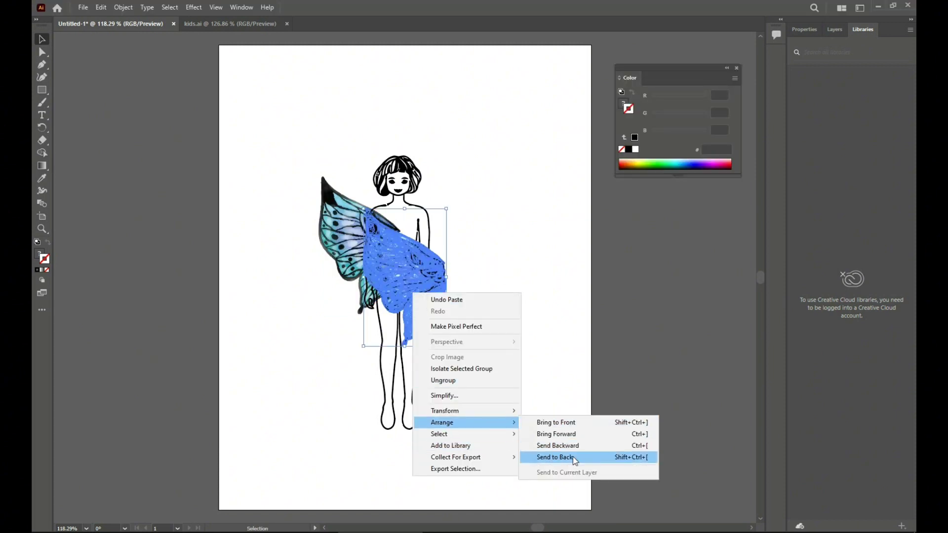
click(558, 446)
key(Return)
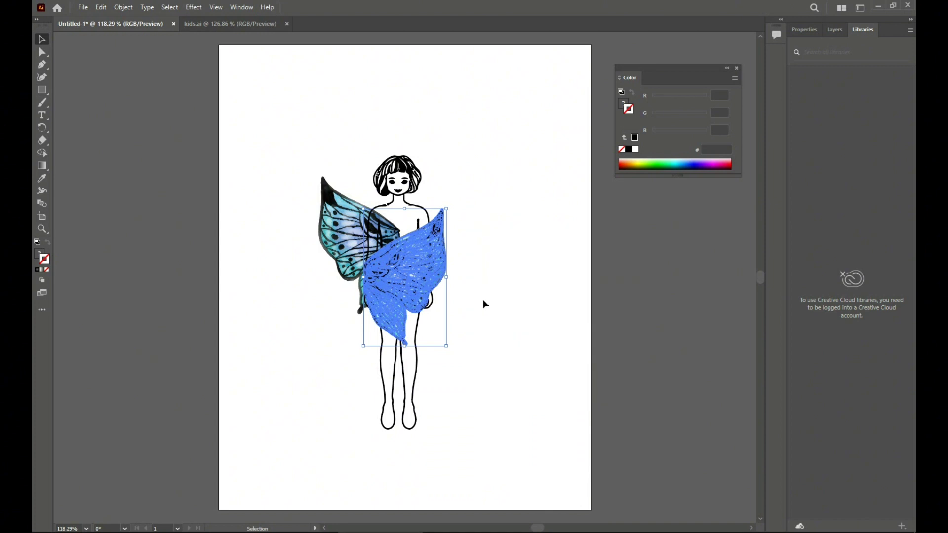
drag(386, 304, 443, 252)
click(525, 332)
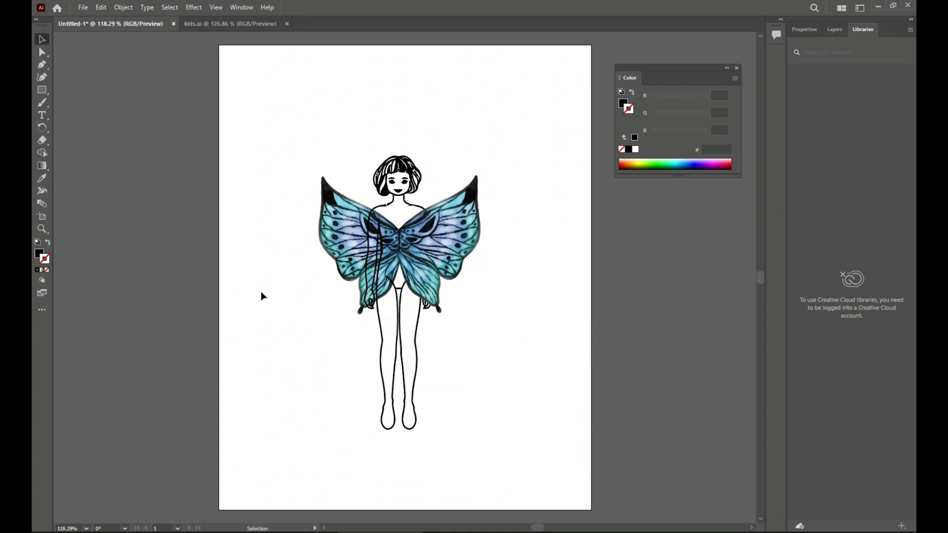
Nudge the two wings sideways so their inner edges meet along the figure's centre line
key(ctrl+equal)
click(430, 260)
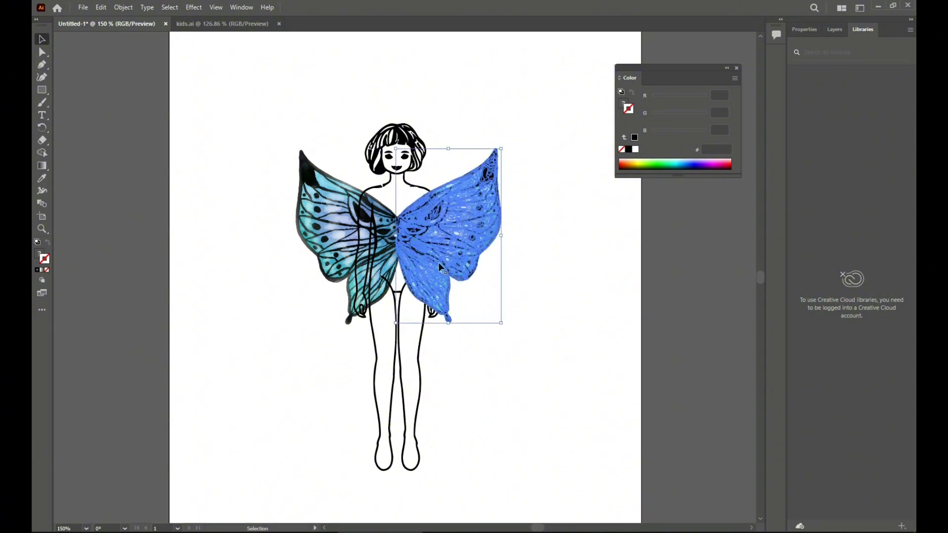
click(388, 265)
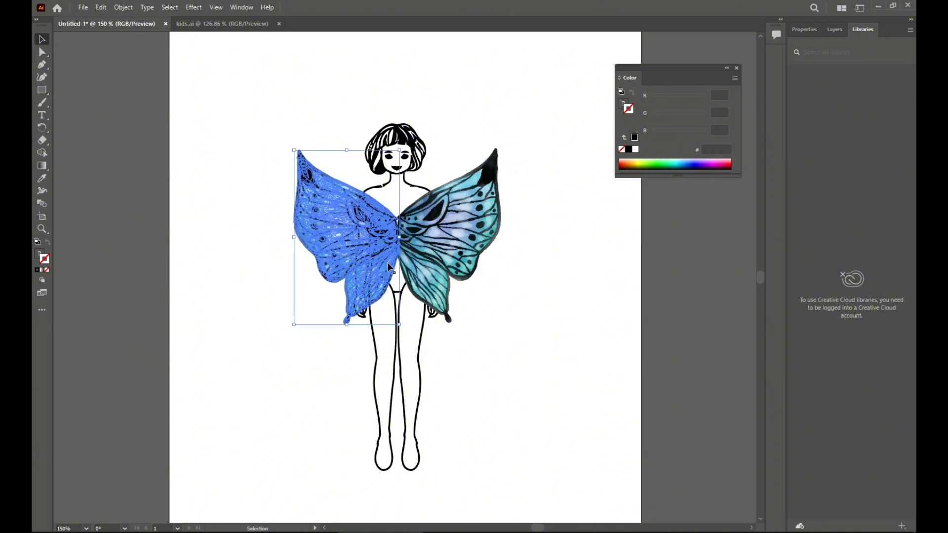
click(559, 278)
click(431, 264)
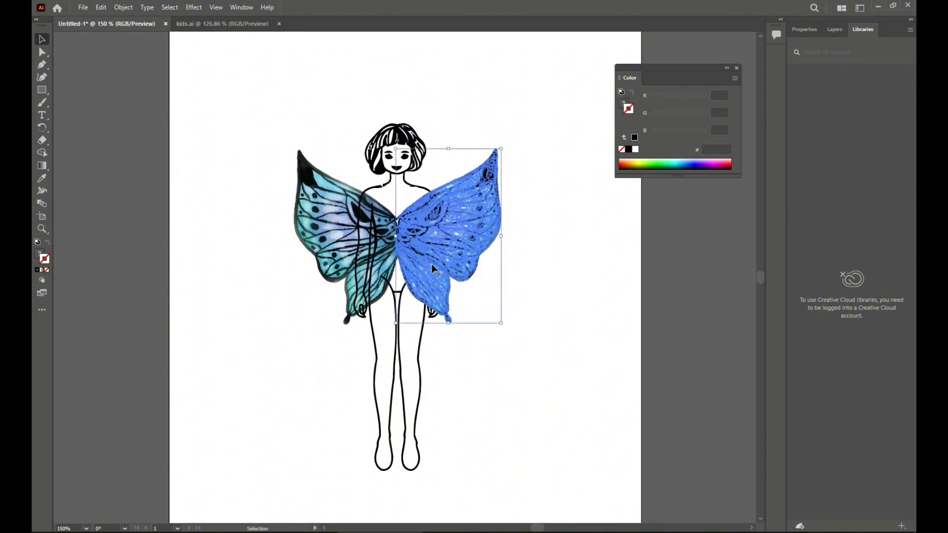
click(584, 321)
click(431, 257)
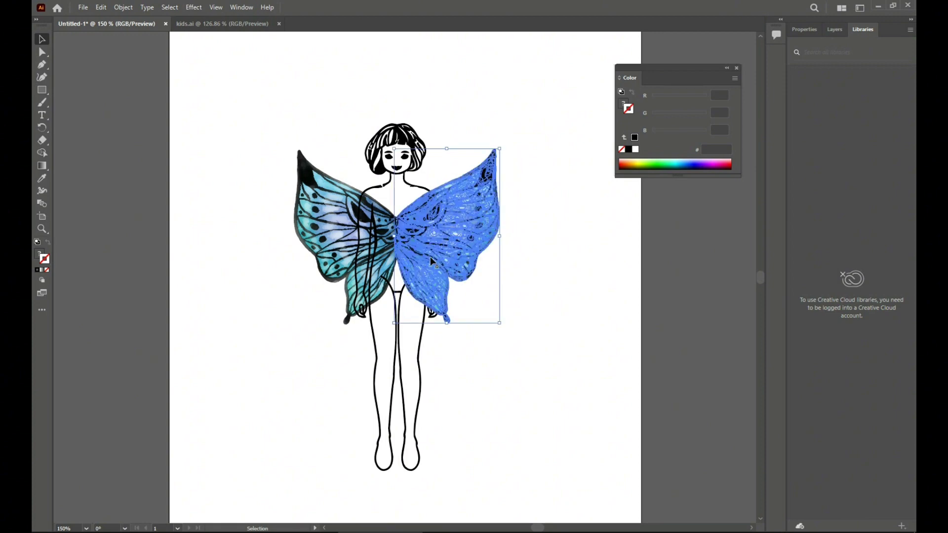
click(553, 277)
click(429, 268)
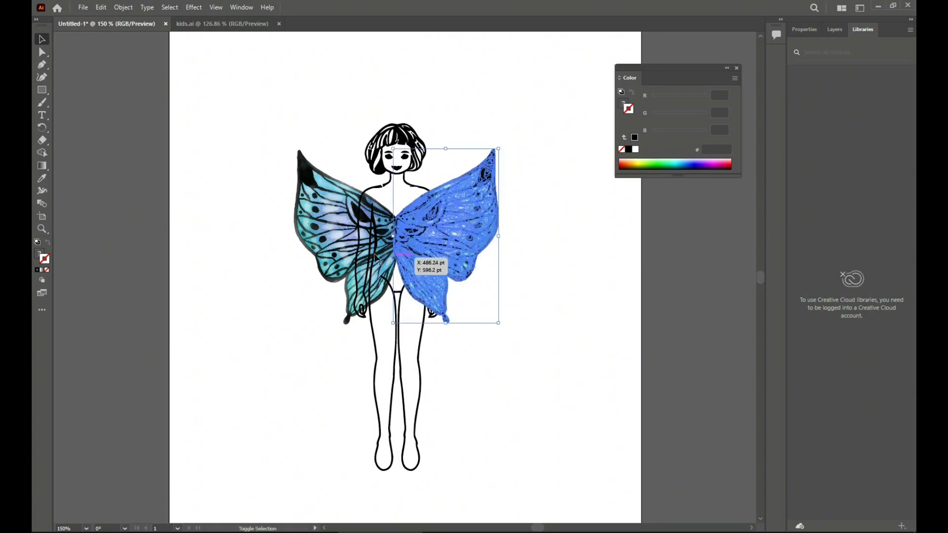
Group the two butterfly wings into one object
shift+click(323, 247)
right_click(323, 247)
click(357, 331)
click(422, 340)
click(435, 296)
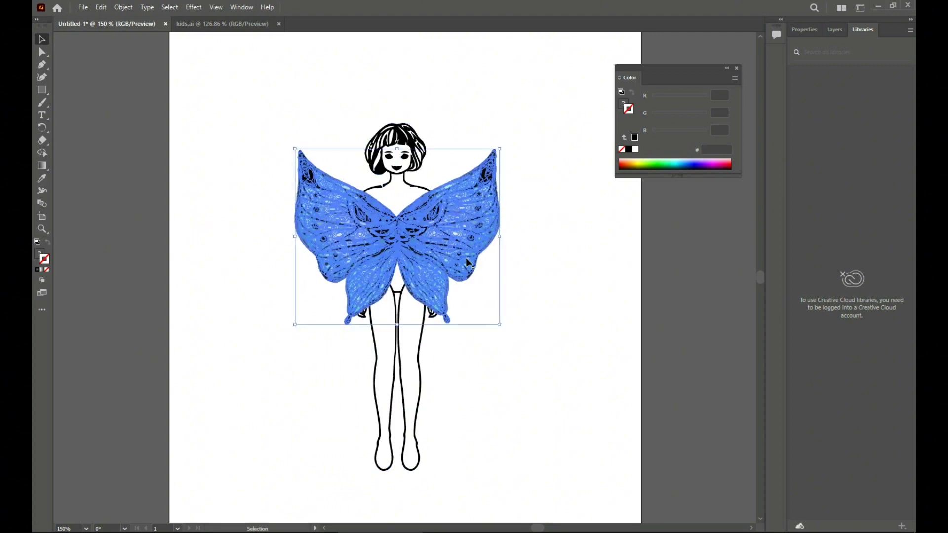
click(579, 275)
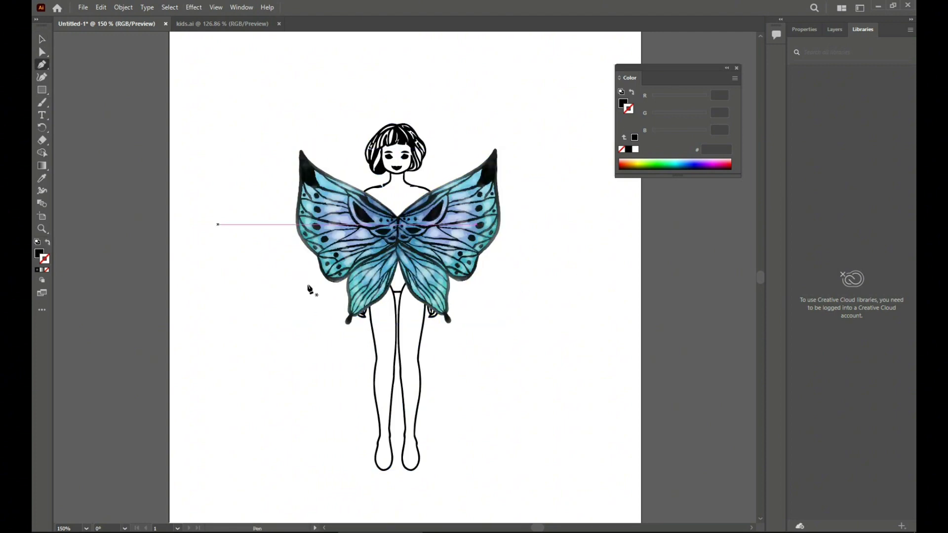
Draw the skirt's curved outer edge with the Pen tool from the lower wing down to foot level
key(ctrl+z)
click(264, 471)
drag(267, 458, 241, 457)
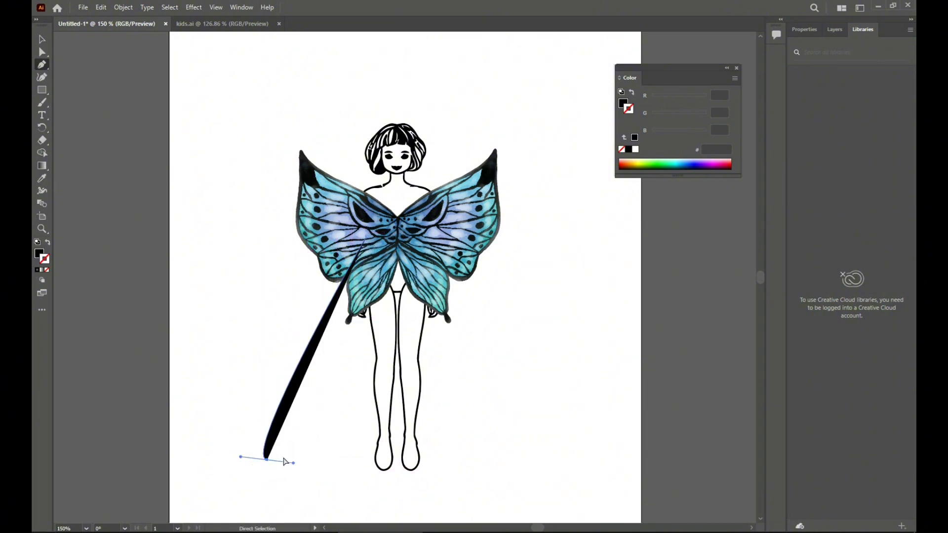
key(ctrl+z)
drag(270, 463, 265, 515)
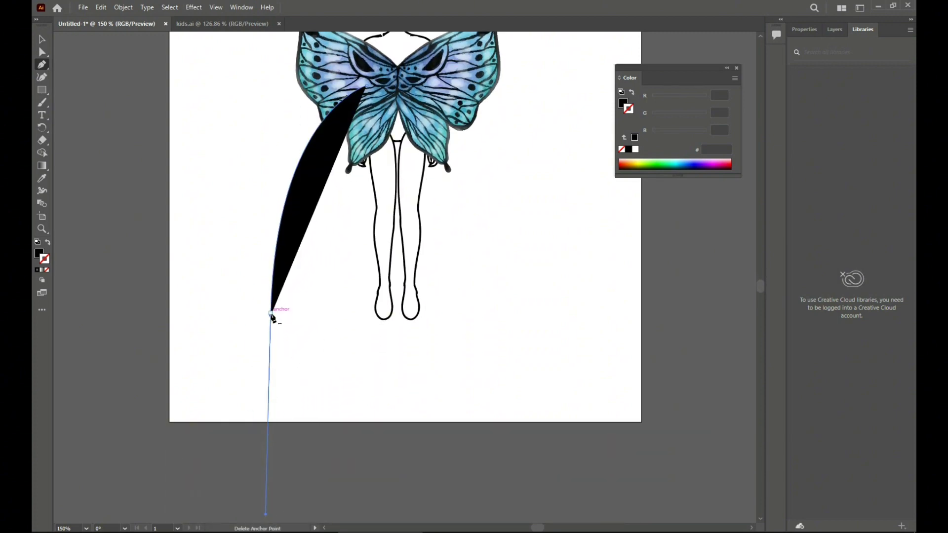
Add a corner at the curve's lower end, and close the half skirt with a flat hem and straight inner edge
click(270, 314)
key(ctrl+z)
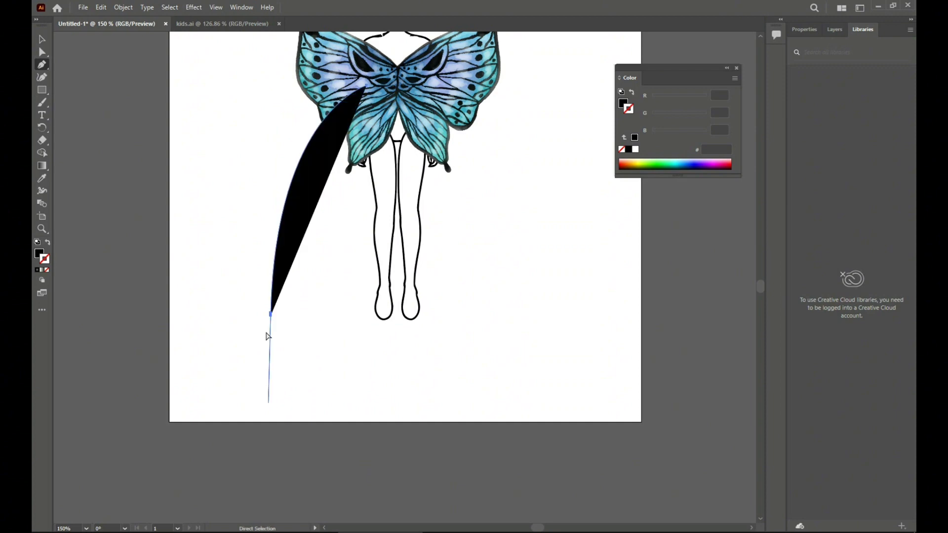
click(271, 314)
key(ctrl+z)
mouse_move(271, 315)
mouse_down()
mouse_move(394, 322)
mouse_move(263, 330)
mouse_move(272, 324)
mouse_up()
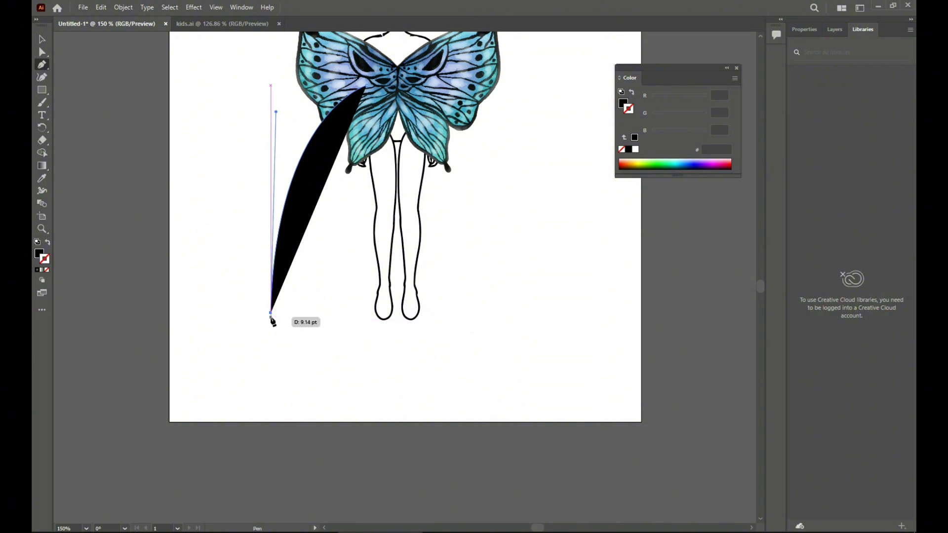
click(270, 317)
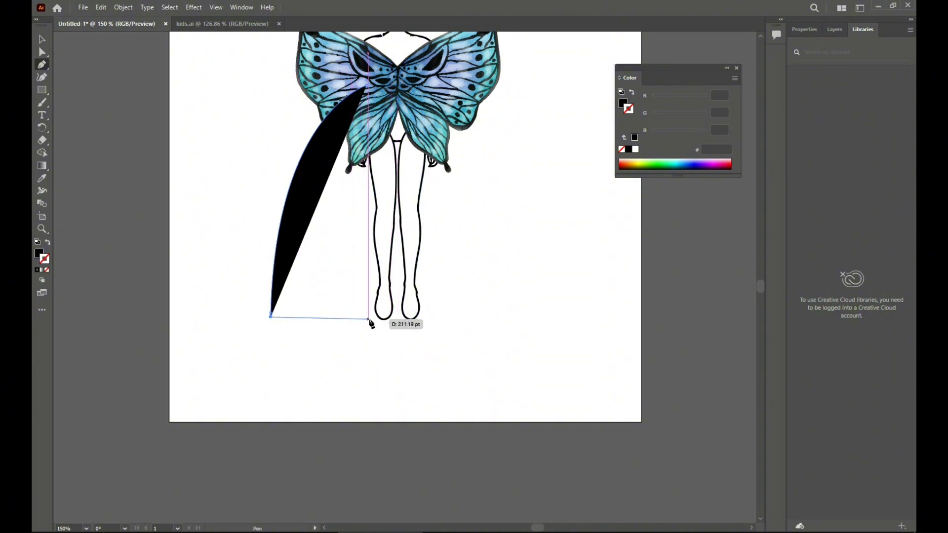
click(368, 318)
click(366, 86)
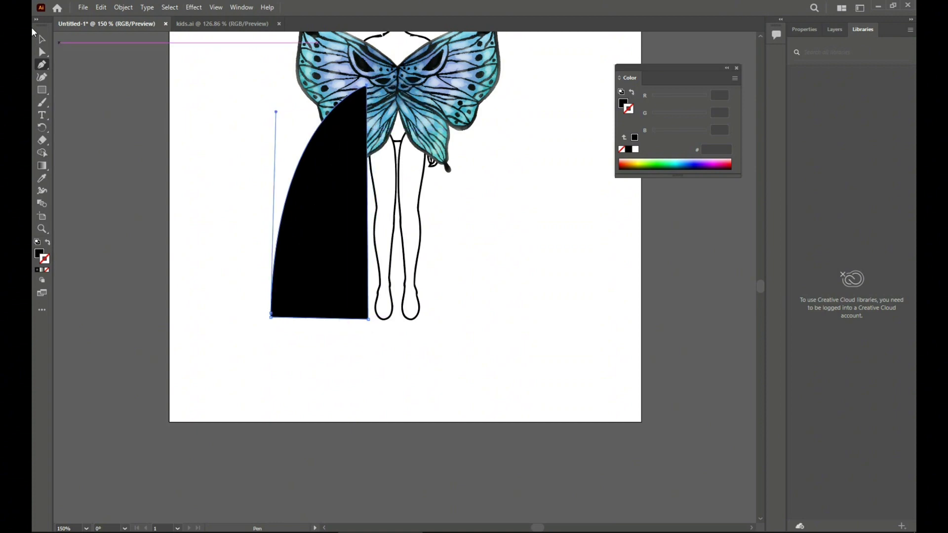
Paste a copy of the half skirt, reflect it on the vertical axis, and place it beside the original
key(v)
key(ctrl+v)
right_click(453, 314)
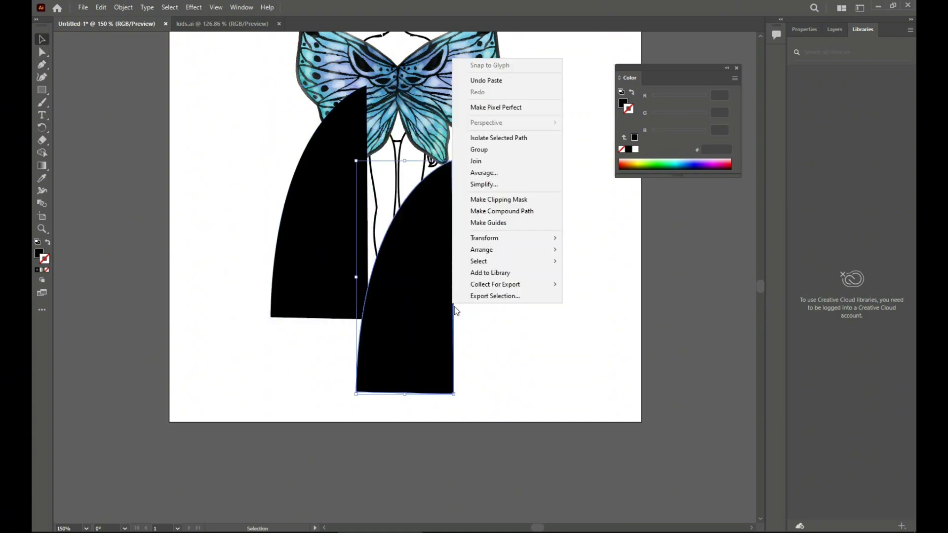
mouse_move(504, 241)
click(583, 275)
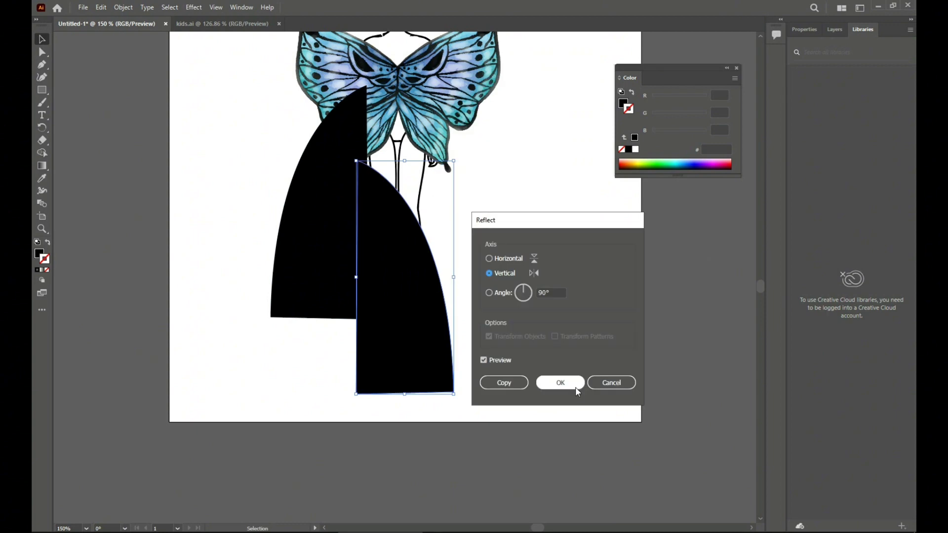
click(557, 383)
drag(425, 298, 435, 223)
Fine-tune the mirrored skirt half so it lines up with the original along the centre seam and at the peak
key(a)
key(ctrl+plus)
key(ctrl+plus)
key(v)
scroll(631, 406, up, 2)
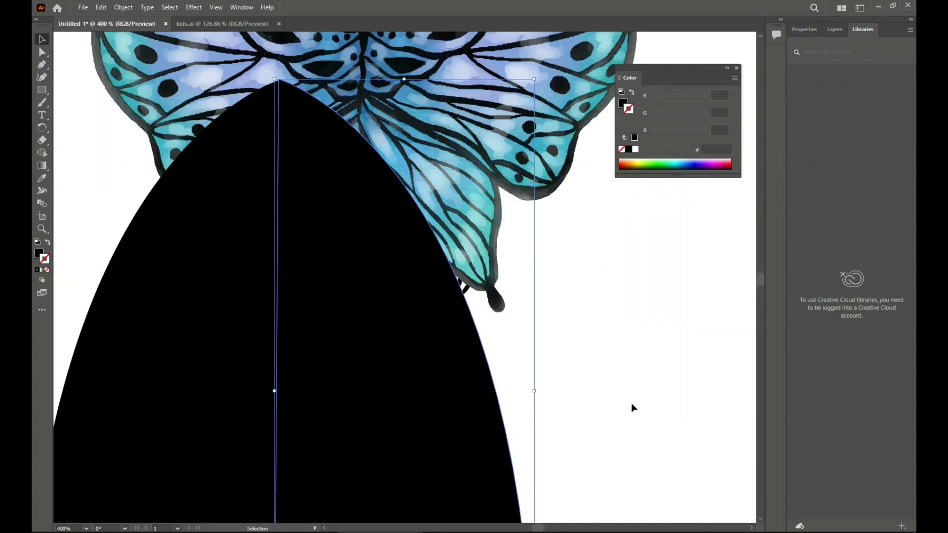
click(641, 447)
click(395, 414)
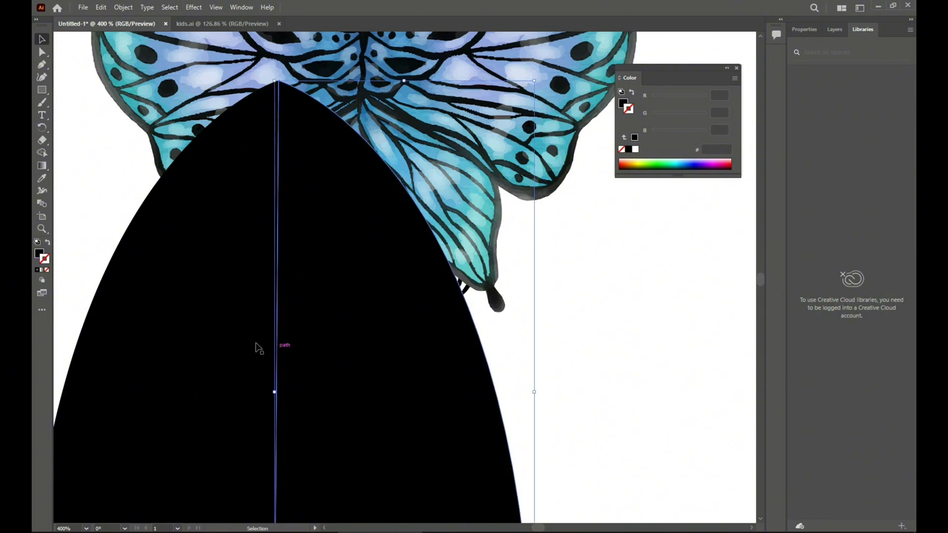
click(232, 341)
key(Down)
click(596, 378)
click(439, 377)
click(705, 389)
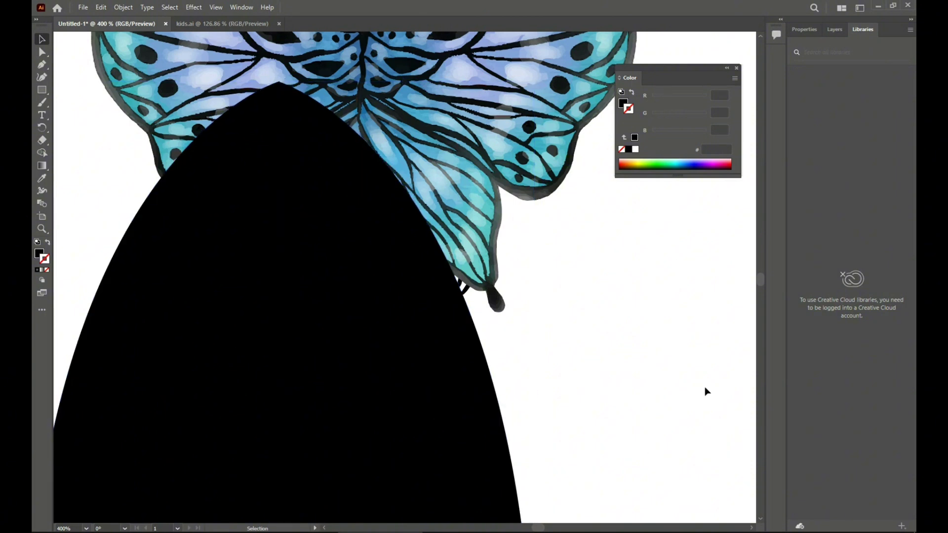
Group the two black skirt halves into one object
scroll(660, 403, down, 8)
scroll(670, 420, down, 2)
click(322, 333)
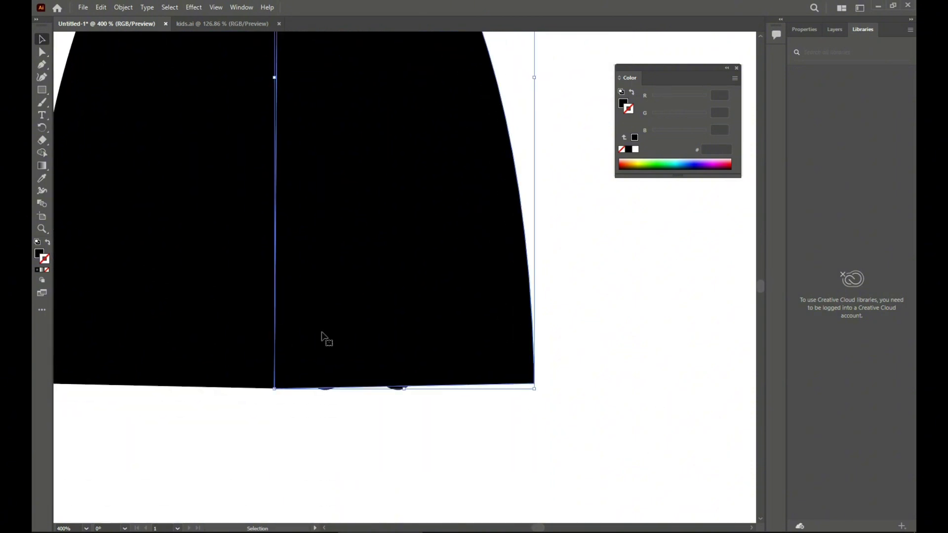
key(ctrl+minus)
shift+click(227, 355)
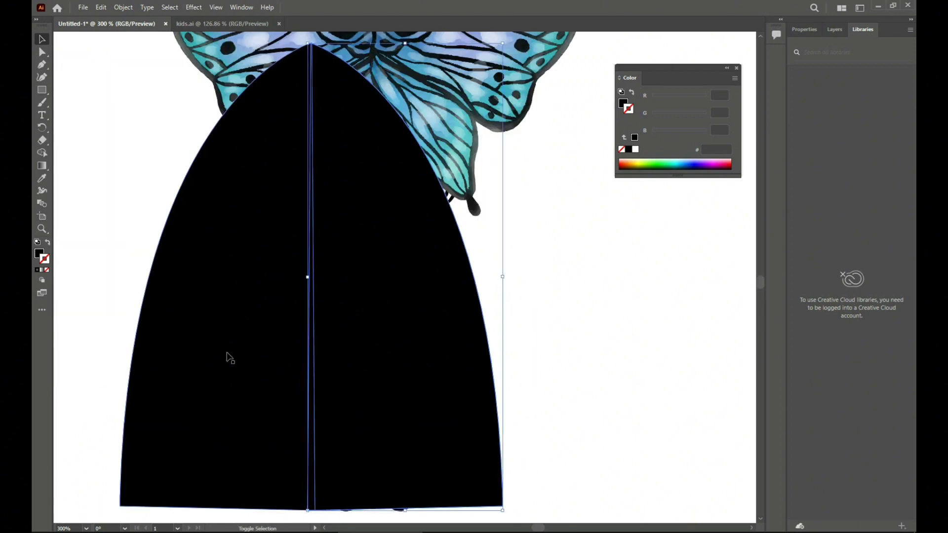
right_click(227, 353)
click(259, 199)
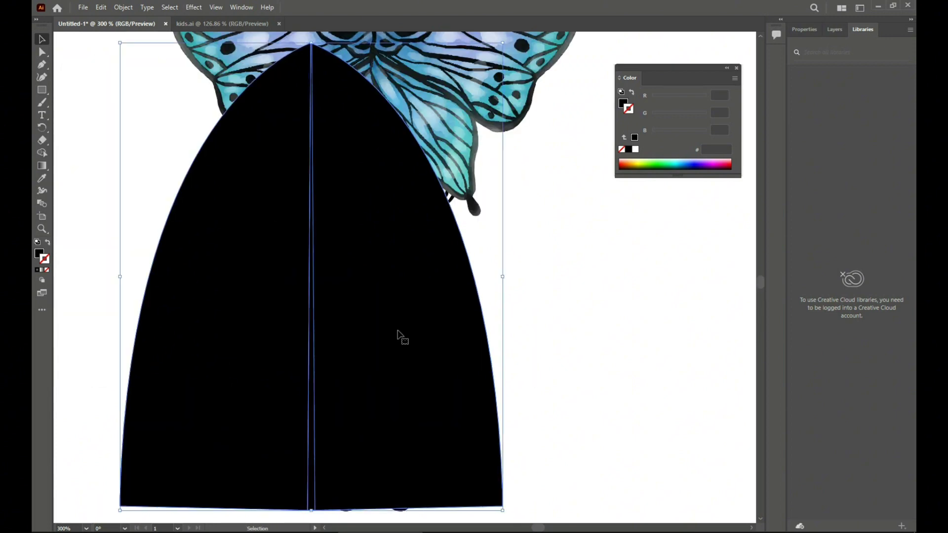
Widen the grouped skirt so it flares out on both sides of the figure
key(ctrl+minus)
drag(532, 276, 630, 286)
click(690, 383)
scroll(673, 435, up, 2)
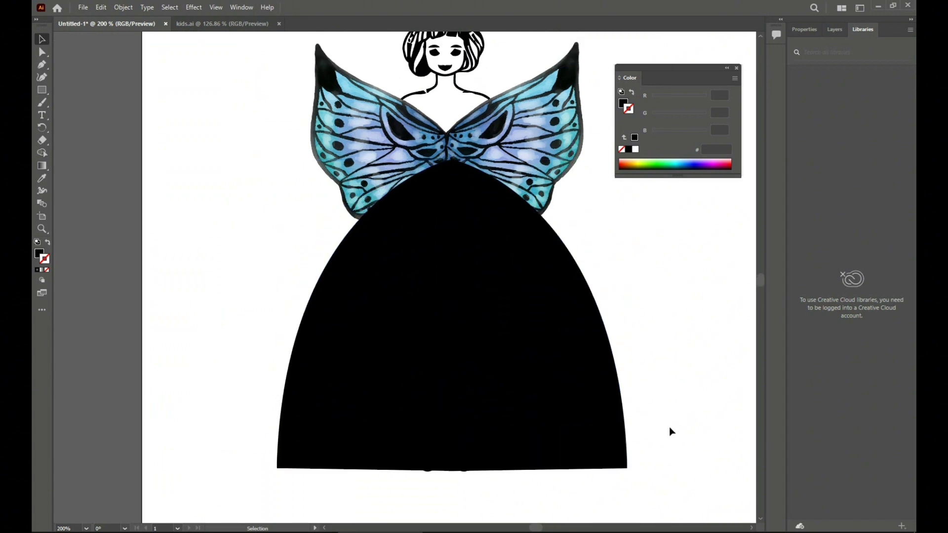
Lengthen the skirt slightly at the hem and move it a little lower on the figure
key(ctrl+minus)
click(478, 360)
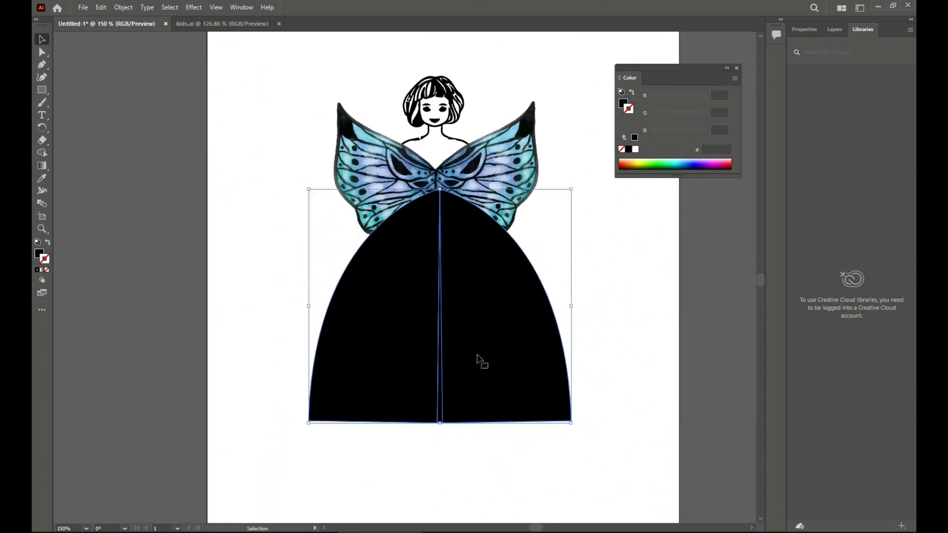
drag(441, 425, 441, 430)
drag(432, 340, 431, 344)
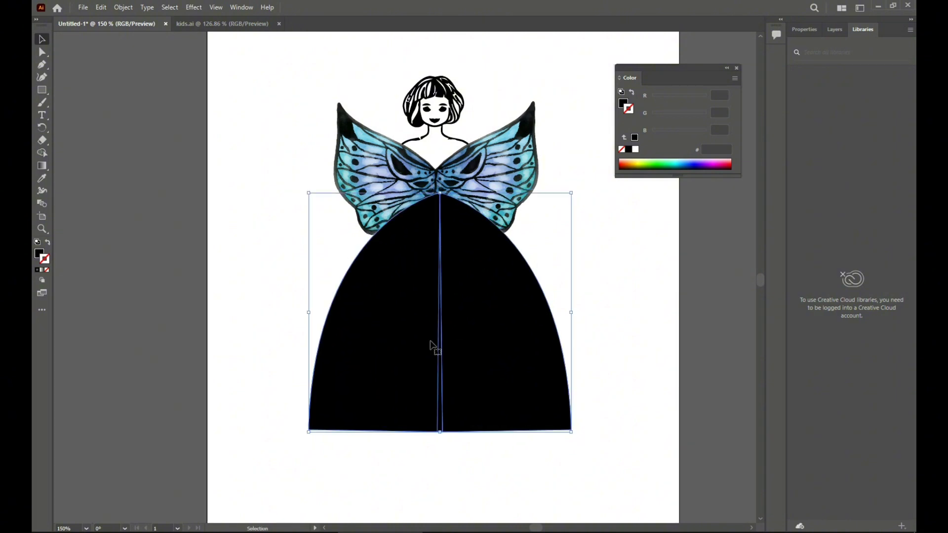
click(556, 435)
Nudge the skirt sideways to centre it under the butterfly wings
click(454, 377)
key(Left)
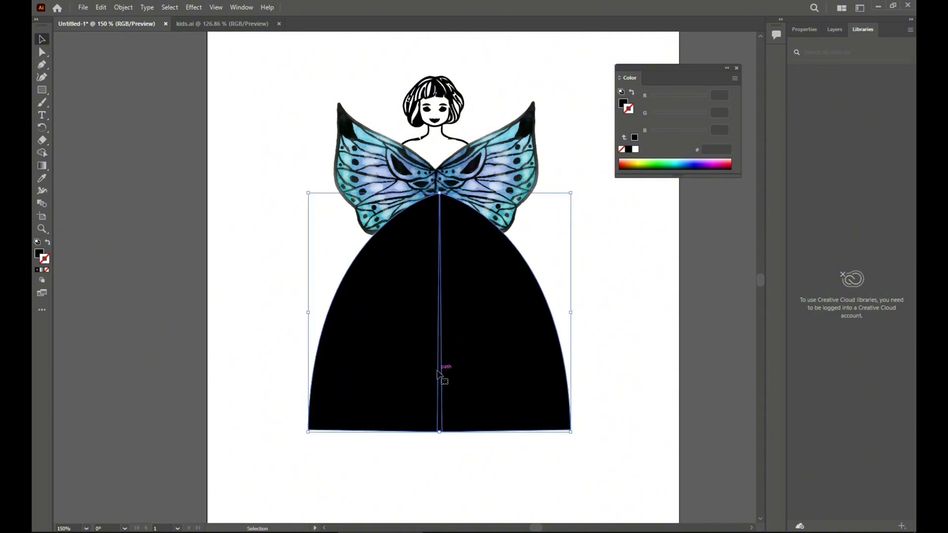
key(Left)
key(Left)
key(Left)
key(Left)
key(Left)
key(Left)
click(608, 324)
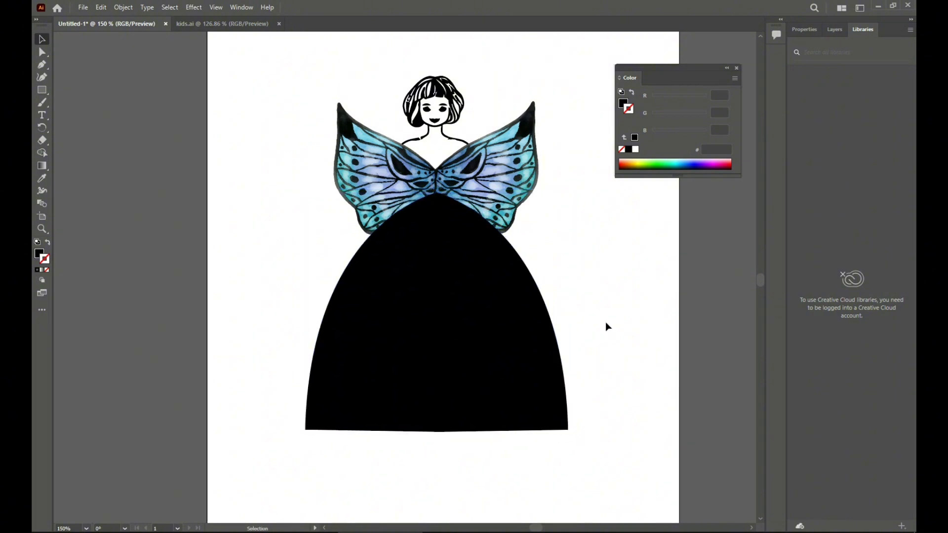
Bring the grouped butterfly wings to the front, above the black skirt
click(498, 277)
click(506, 173)
right_click(506, 173)
mouse_move(574, 305)
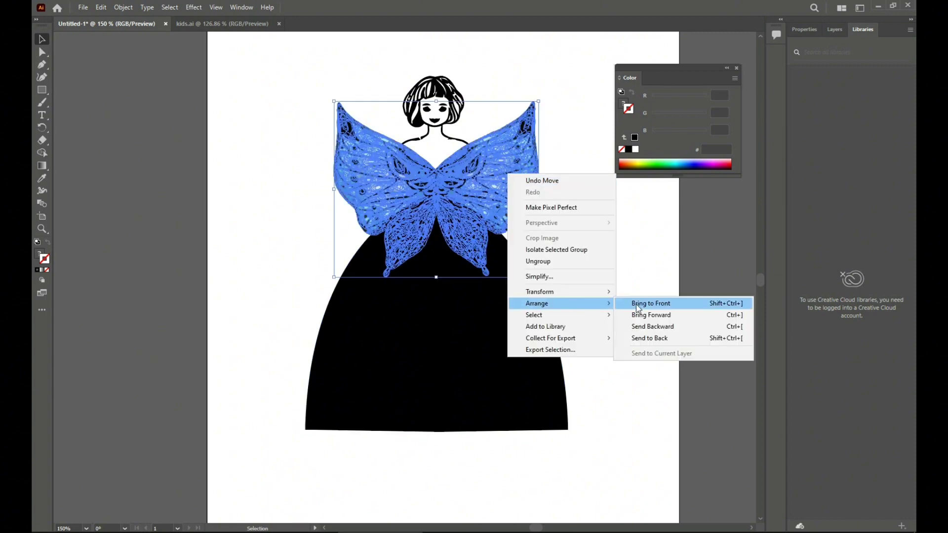
click(636, 304)
click(634, 261)
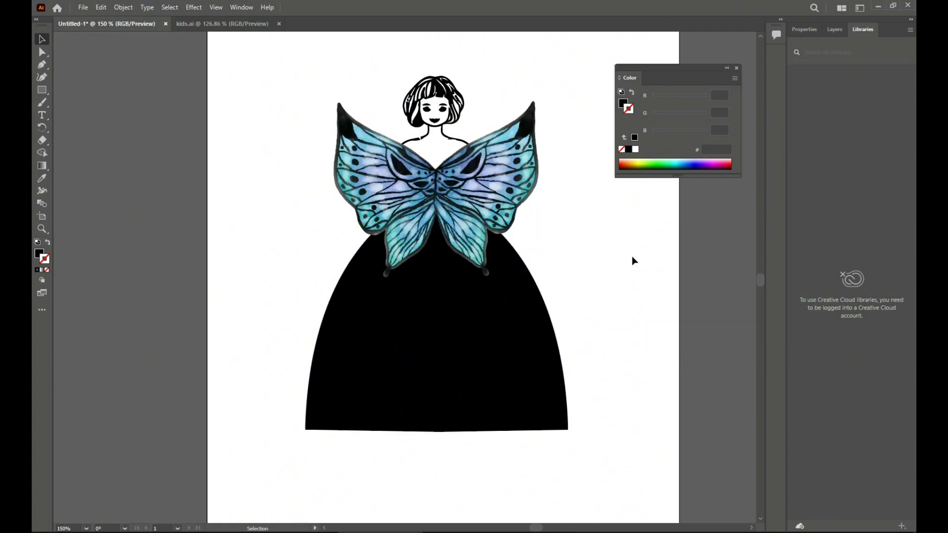
Bring the black skirt forward over the lower wings, and copy it
click(521, 363)
right_click(521, 363)
mouse_move(568, 303)
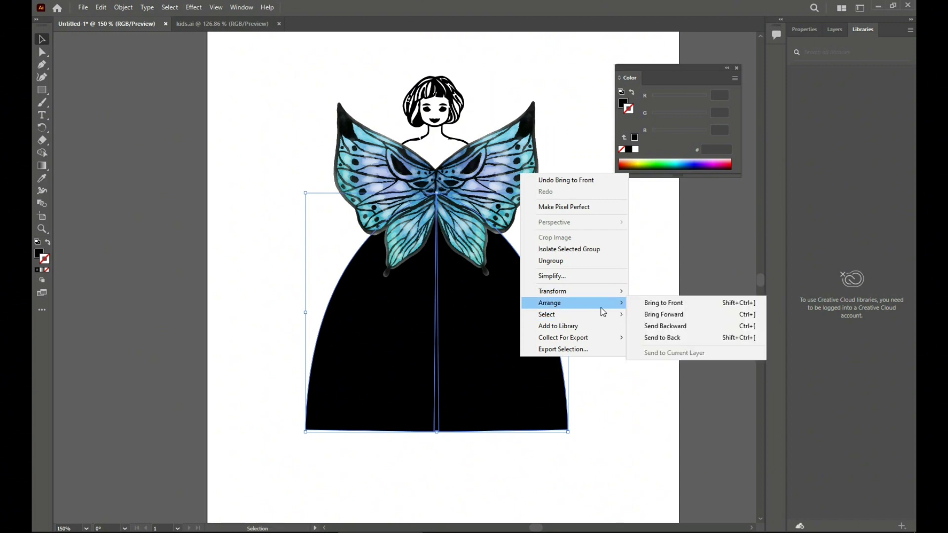
click(634, 318)
click(635, 320)
click(482, 332)
key(ctrl+c)
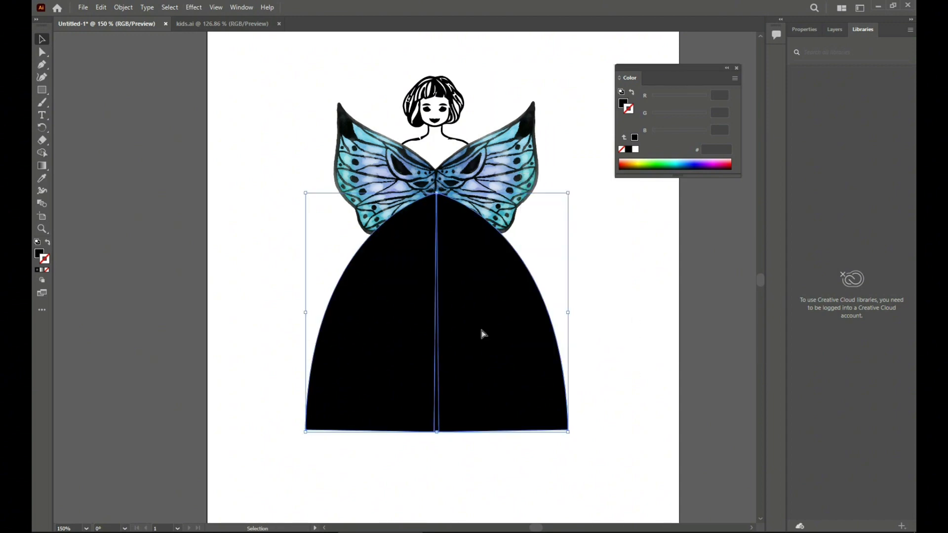
Paste a copy of the skirt, shrink it to a small dome, and place it directly under the butterfly wings
key(ctrl+v)
drag(405, 396, 396, 237)
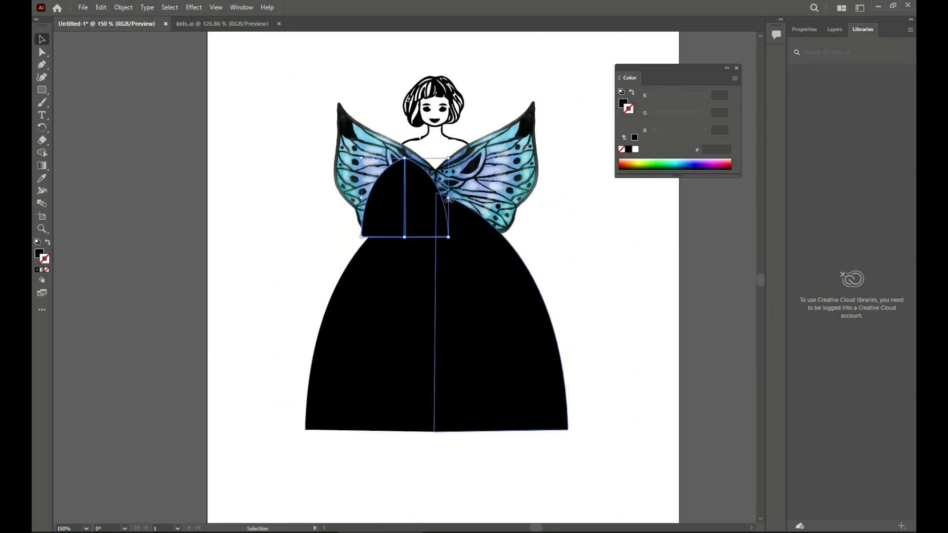
drag(447, 198, 455, 250)
right_click(454, 248)
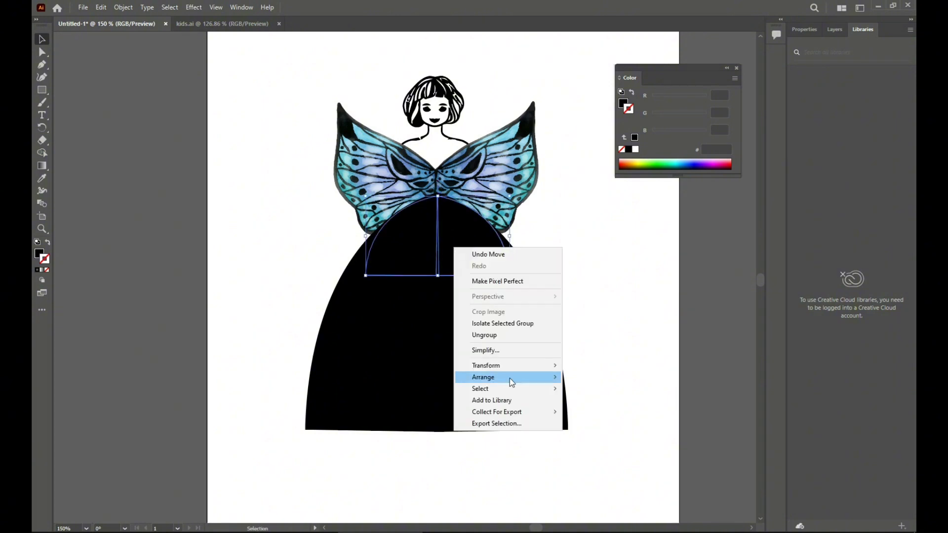
mouse_move(543, 365)
key(Escape)
Widen the small skirt copy on both sides so it reaches the outer edges of the larger skirt
drag(510, 276, 531, 287)
drag(365, 241, 340, 240)
drag(530, 287, 535, 290)
drag(481, 251, 475, 252)
click(520, 294)
click(493, 267)
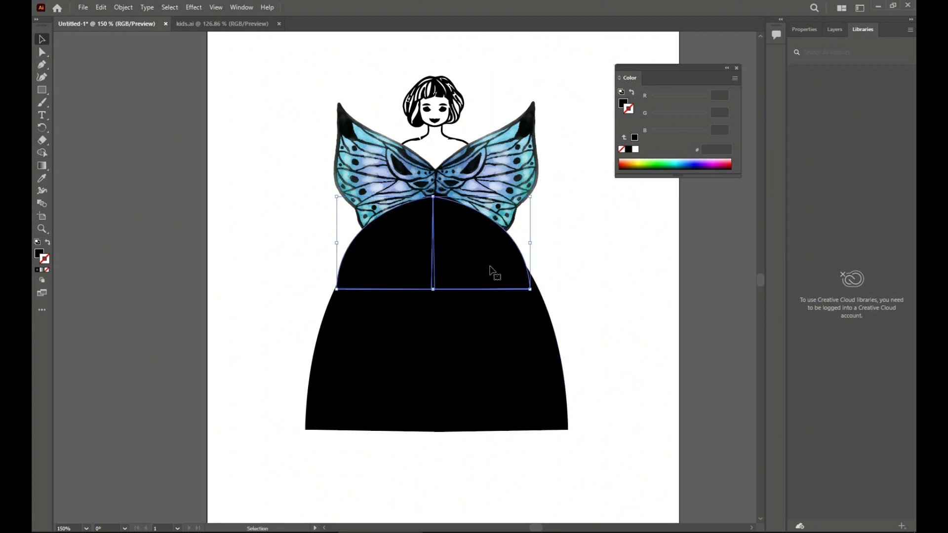
Nudge the small skirt copy sideways to line up its centre with the meeting point of the wings
key(Right)
key(Right)
key(Right)
key(Right)
key(Right)
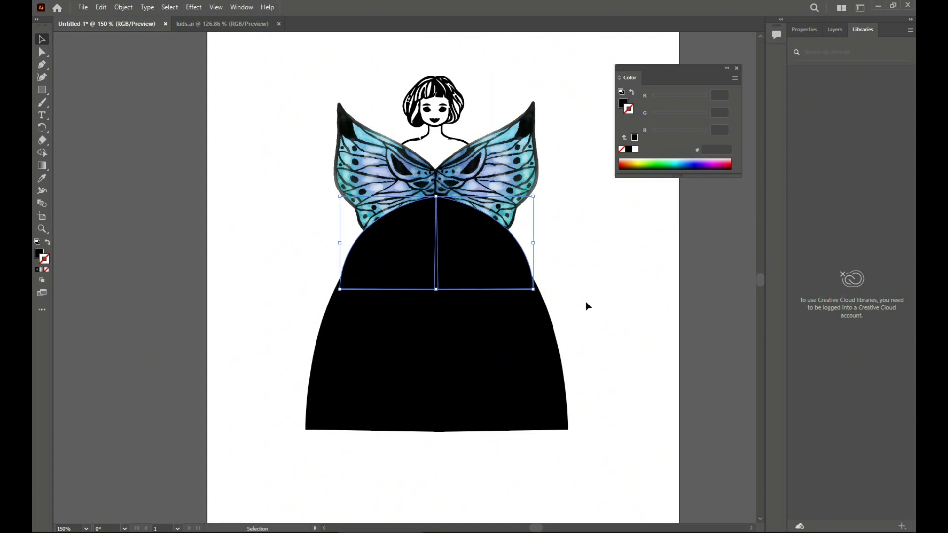
Widen the small skirt copy slightly on both sides to match the outer edges of the wings
drag(340, 246, 335, 245)
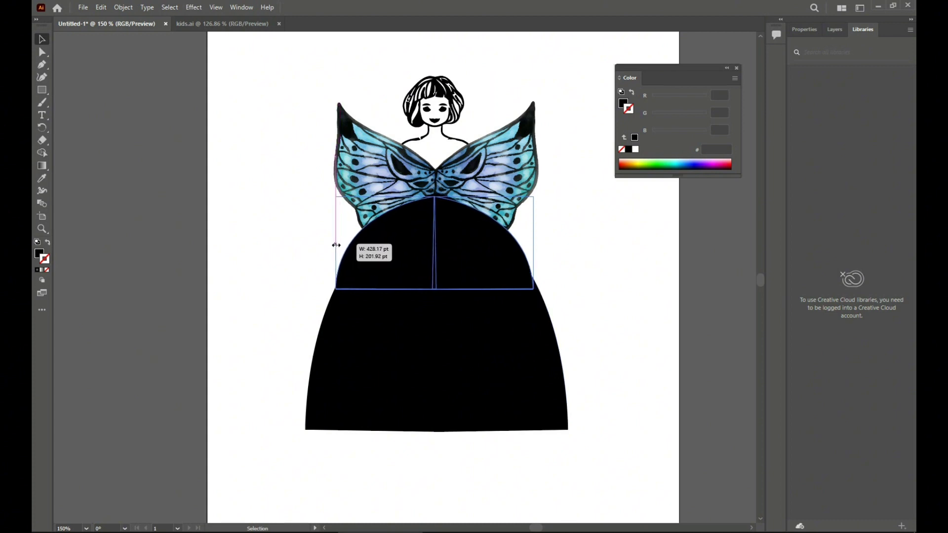
drag(535, 243, 539, 243)
click(609, 292)
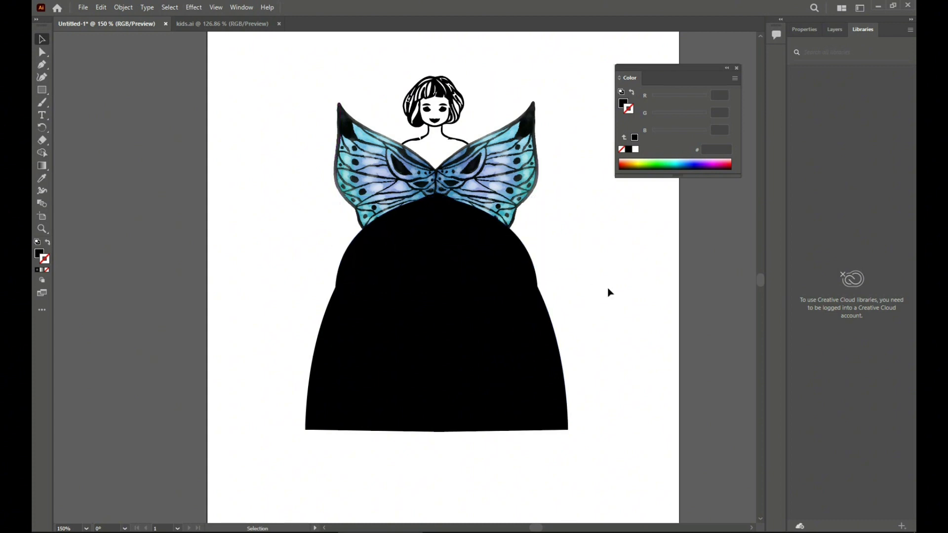
Nudge the larger skirt slightly sideways to align it with the small skirt copy
click(461, 317)
key(Right)
key(Right)
click(707, 267)
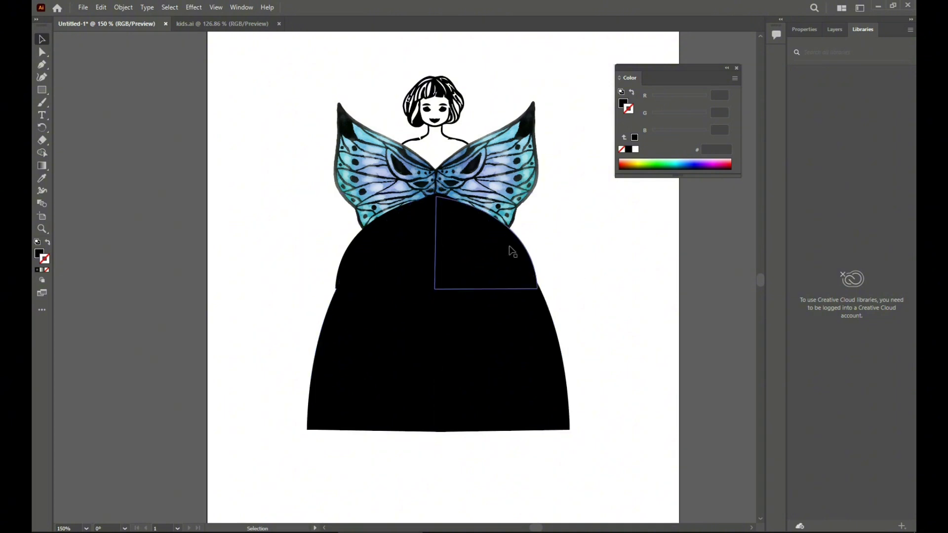
Lengthen the small skirt copy downward to over half the larger skirt's length and widen it on both sides
click(510, 251)
drag(438, 291, 438, 346)
drag(538, 270, 549, 271)
drag(338, 271, 324, 271)
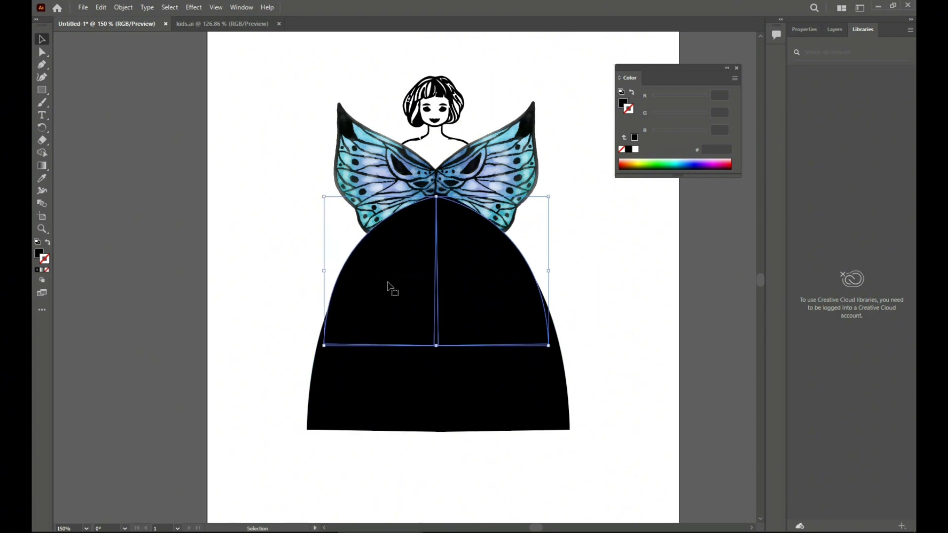
drag(549, 273, 552, 271)
click(644, 279)
Try a light blue fill, 6DCEE8, on the larger back skirt
click(471, 256)
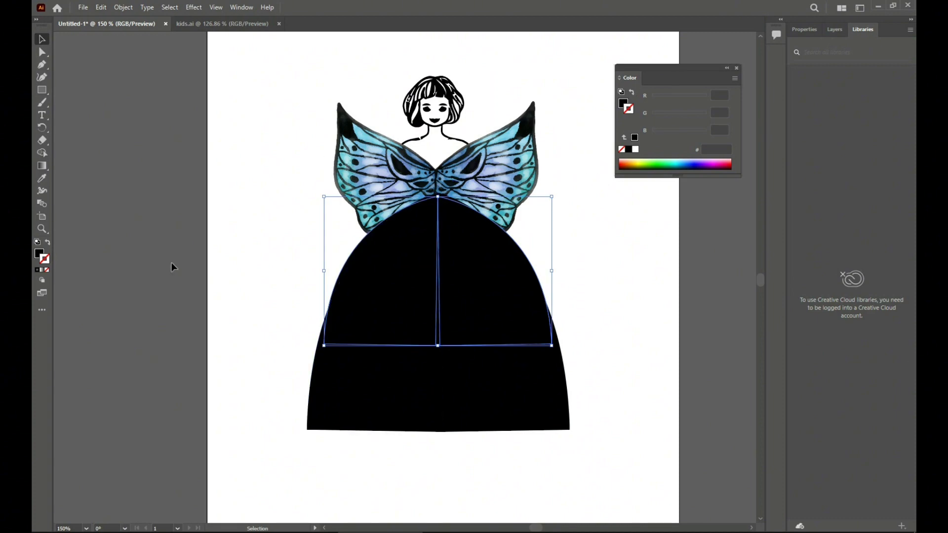
click(444, 386)
double_click(39, 257)
click(652, 381)
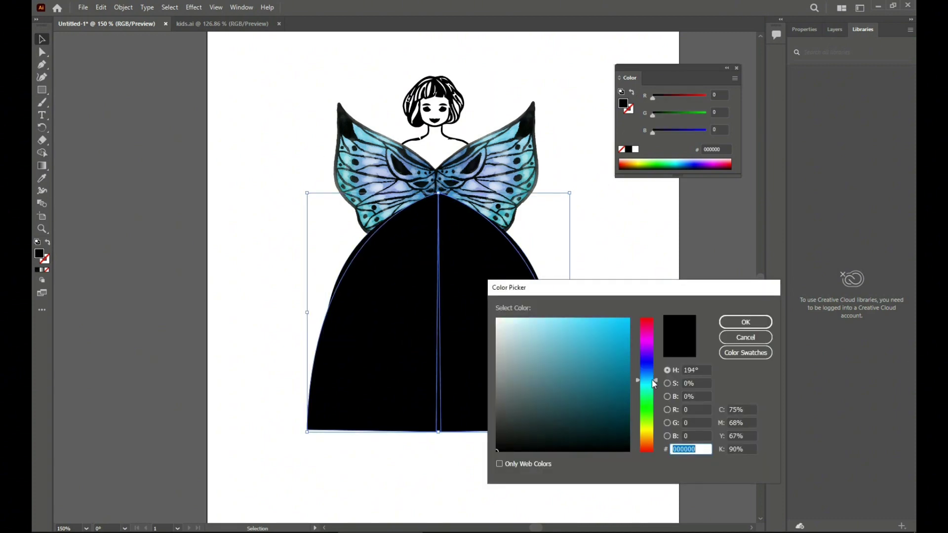
click(568, 328)
click(766, 324)
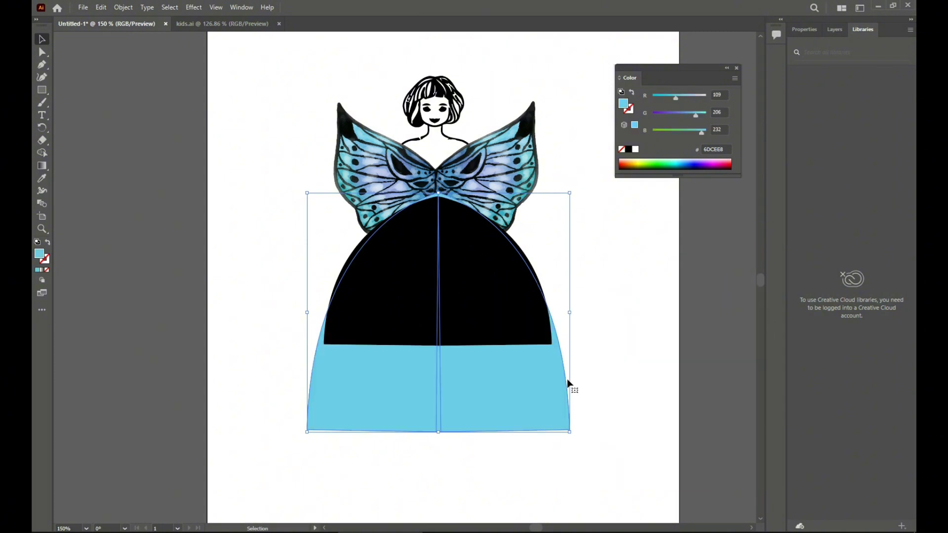
Try a deeper blue fill, 46B9D3, on the larger skirt, and undo the fill changes back to black
double_click(39, 256)
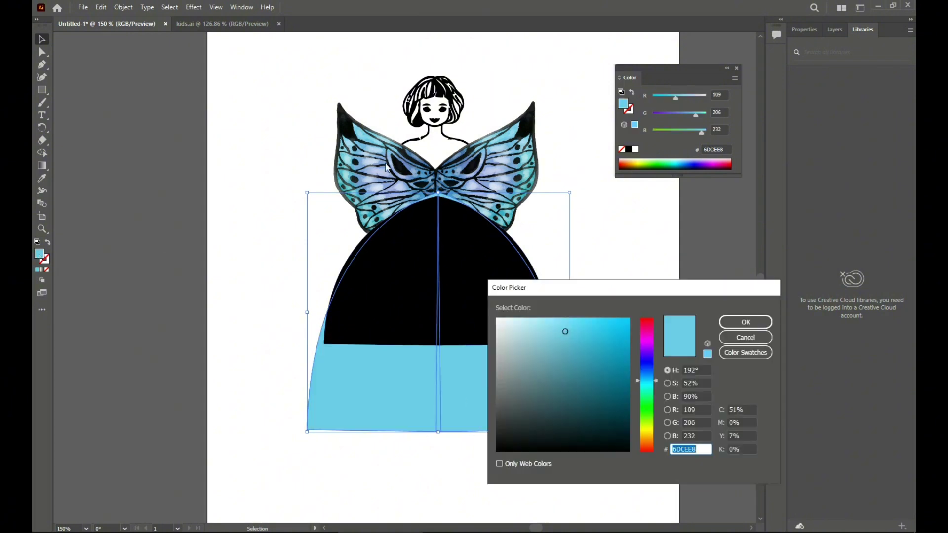
mouse_move(563, 338)
mouse_down()
mouse_move(558, 324)
mouse_move(562, 353)
mouse_move(587, 340)
mouse_up()
click(745, 322)
click(639, 415)
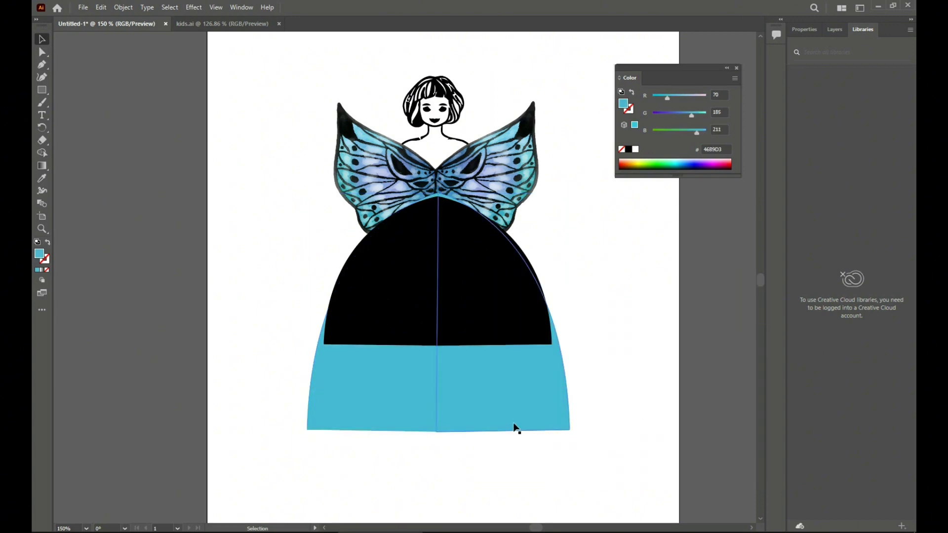
click(515, 428)
key(ctrl+z)
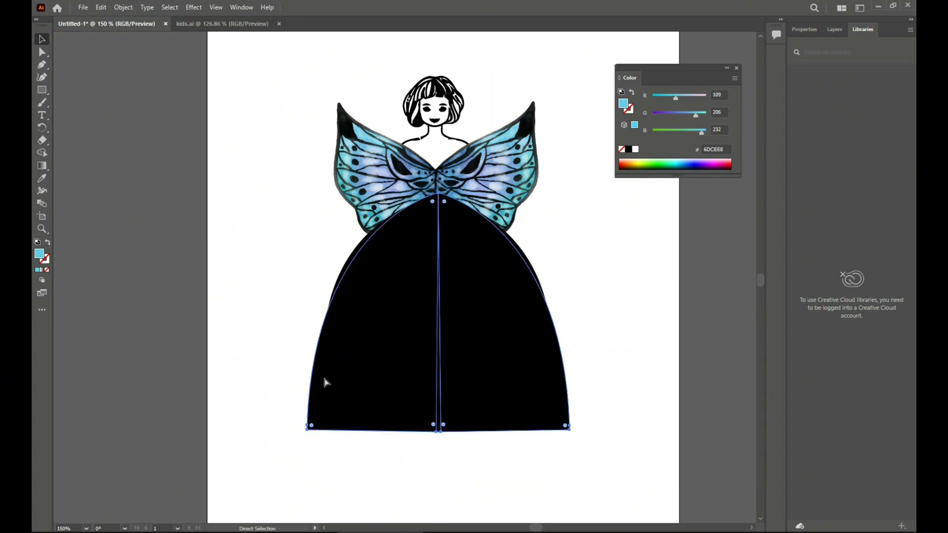
Set the larger skirt's stroke colour to teal blue 2288A0
double_click(45, 261)
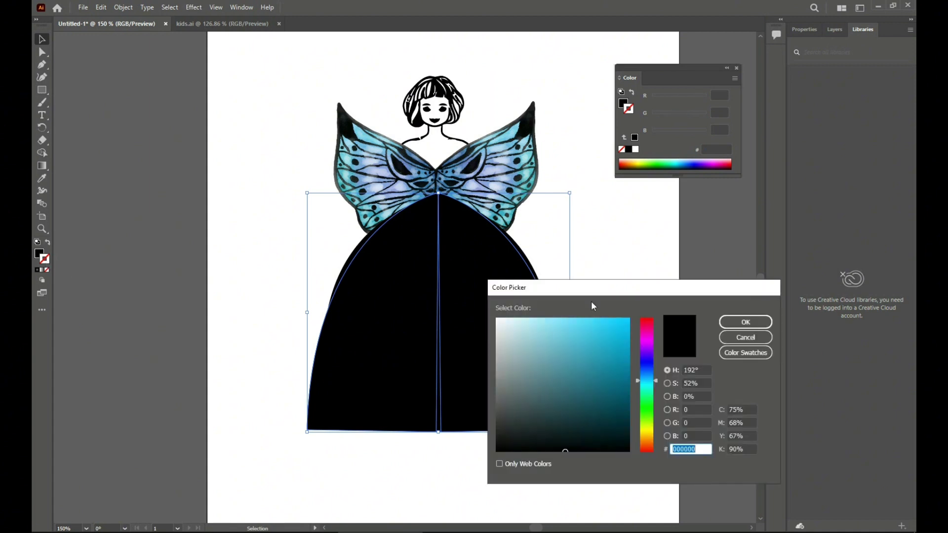
drag(591, 345, 590, 377)
click(731, 322)
Set the smaller front skirt's stroke colour to dark teal 256A7A
click(411, 264)
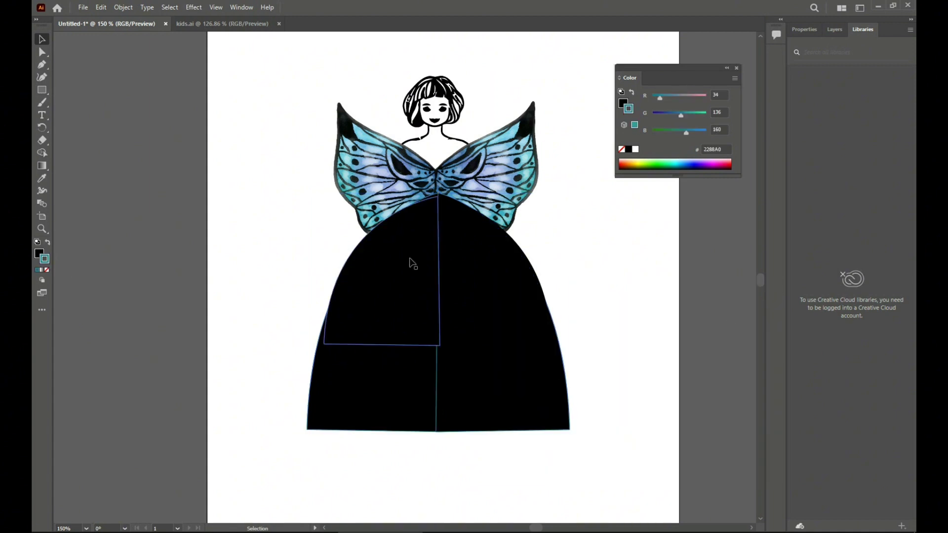
shift+click(469, 285)
double_click(48, 261)
drag(608, 362, 590, 387)
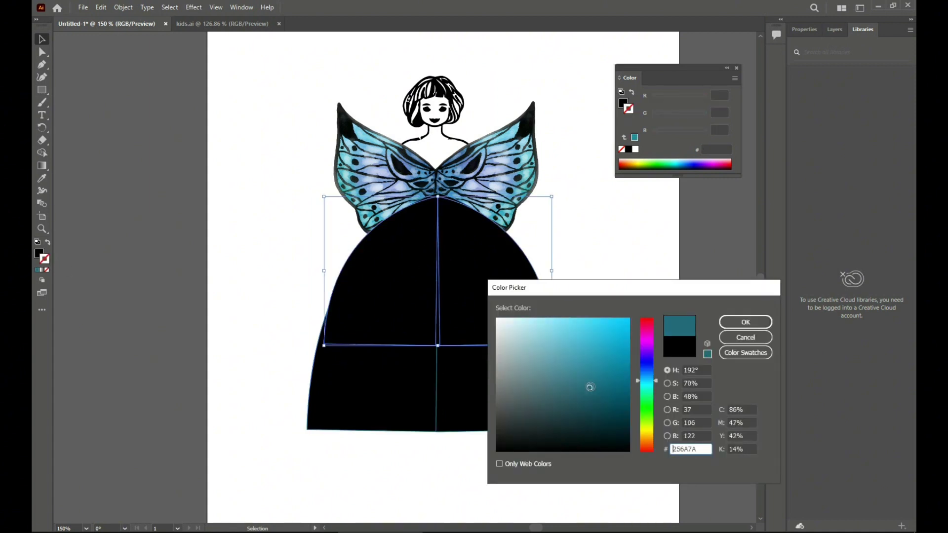
click(731, 323)
click(677, 327)
click(533, 333)
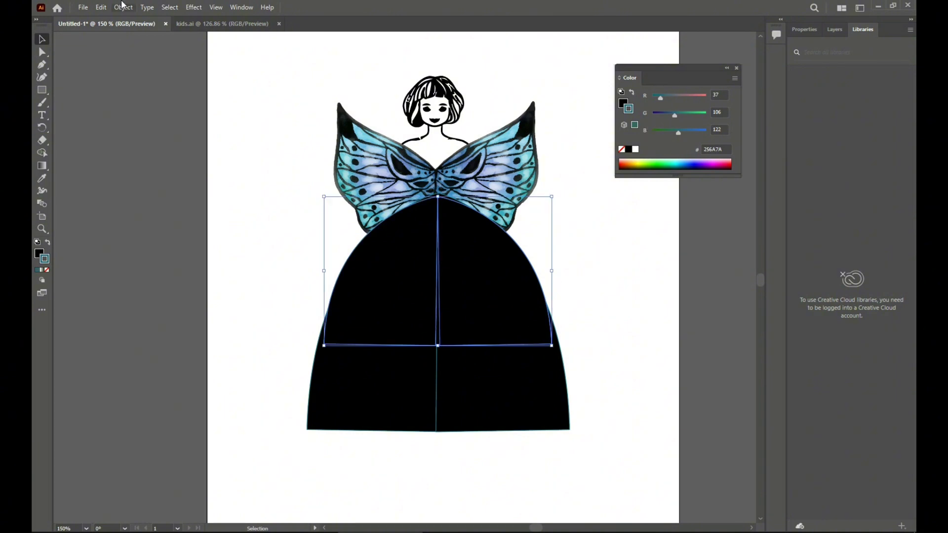
Open the Arrows_Special brush library and enlarge it to show more of its arrow brushes
click(241, 7)
click(309, 448)
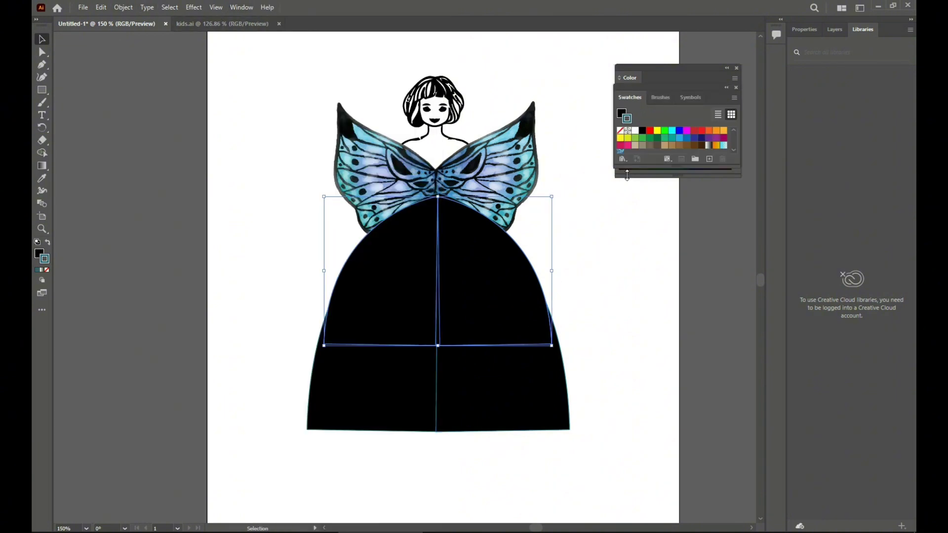
click(662, 98)
click(623, 159)
mouse_move(646, 187)
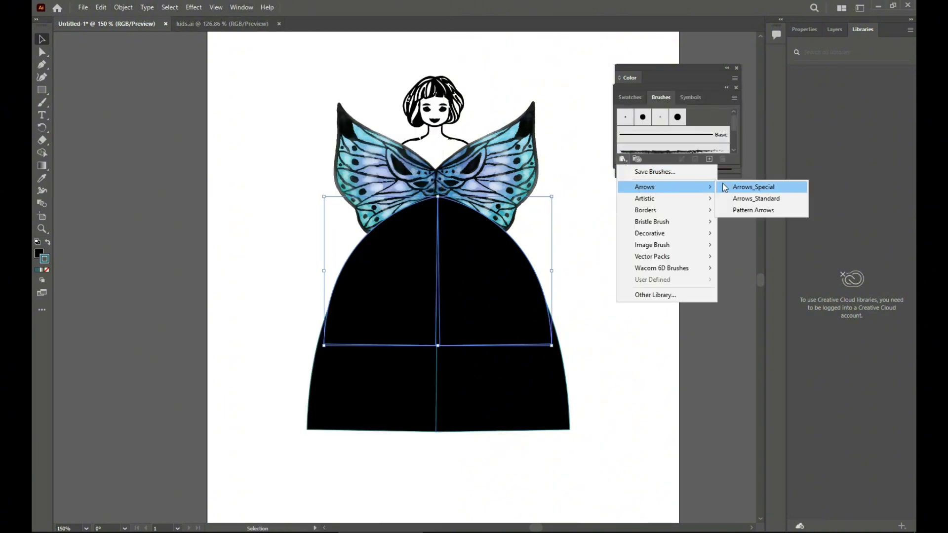
click(758, 187)
drag(490, 248, 658, 227)
drag(638, 300, 653, 375)
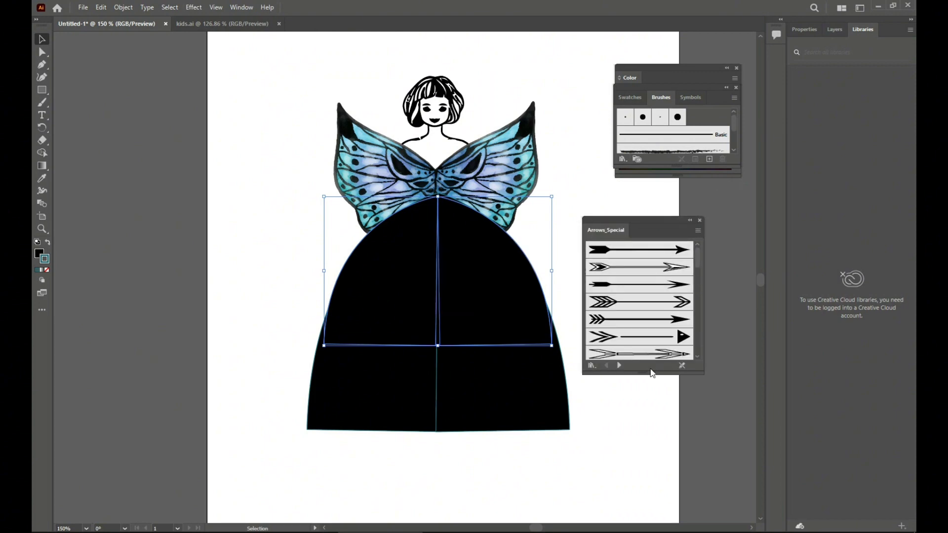
Apply the outlined feathered arrow brush to the skirt outlines and close the brush library
click(645, 355)
click(642, 457)
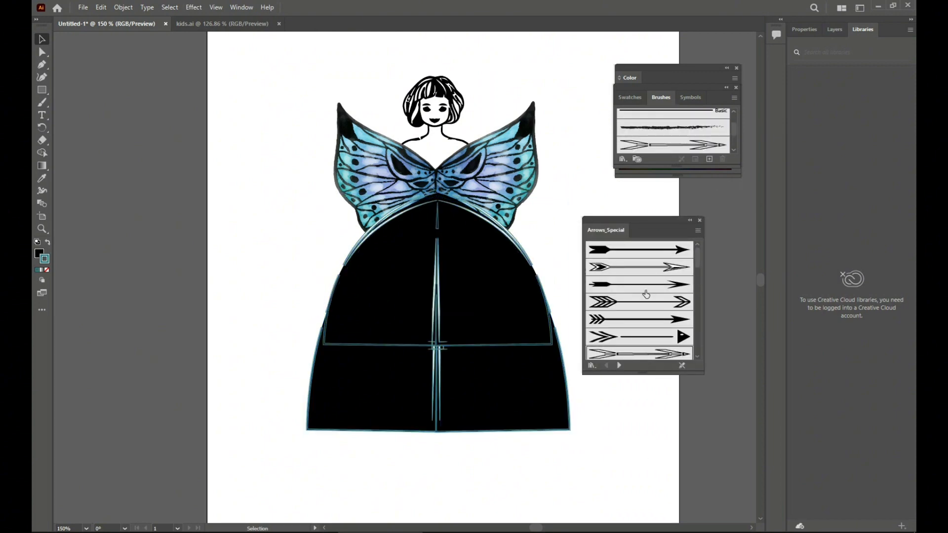
click(700, 220)
Stretch the smaller front skirt upward to about 338 pt high so its tip meets the wings
click(471, 214)
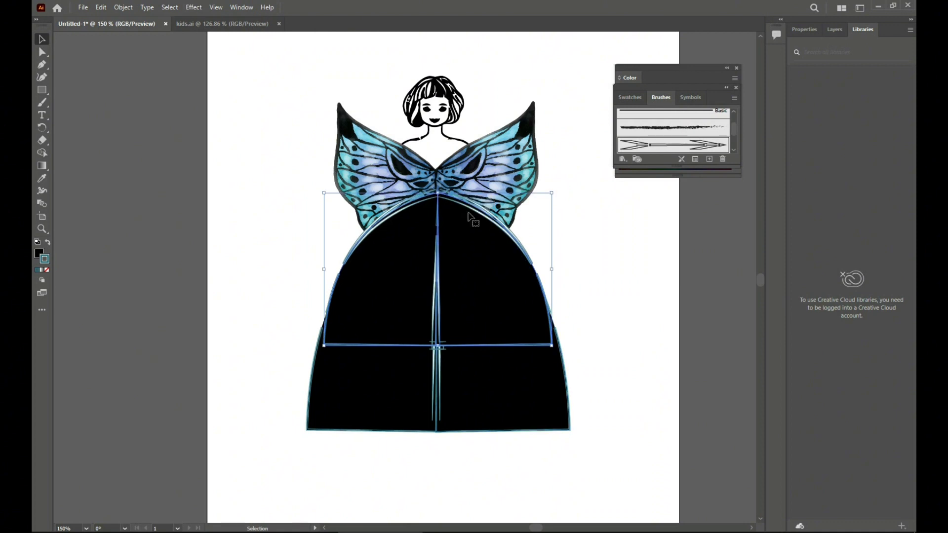
click(629, 267)
click(437, 224)
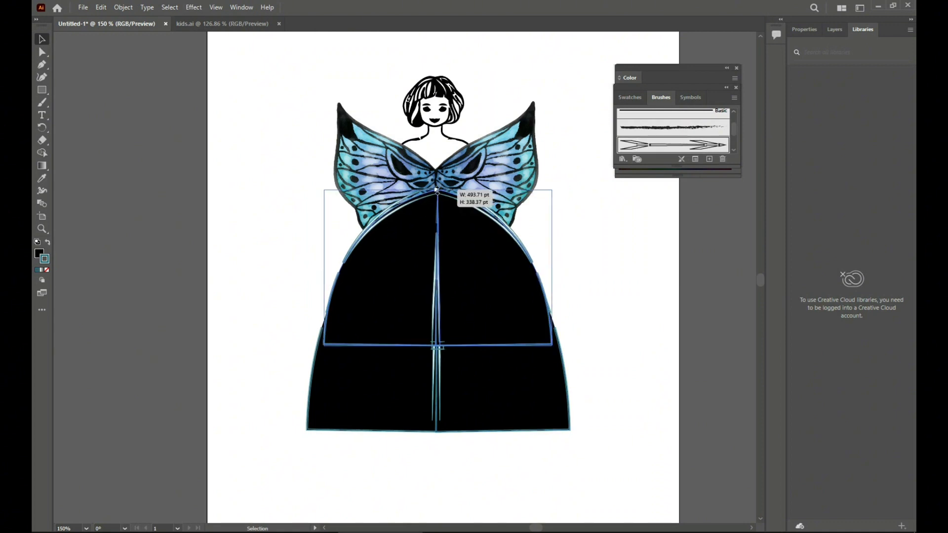
click(646, 267)
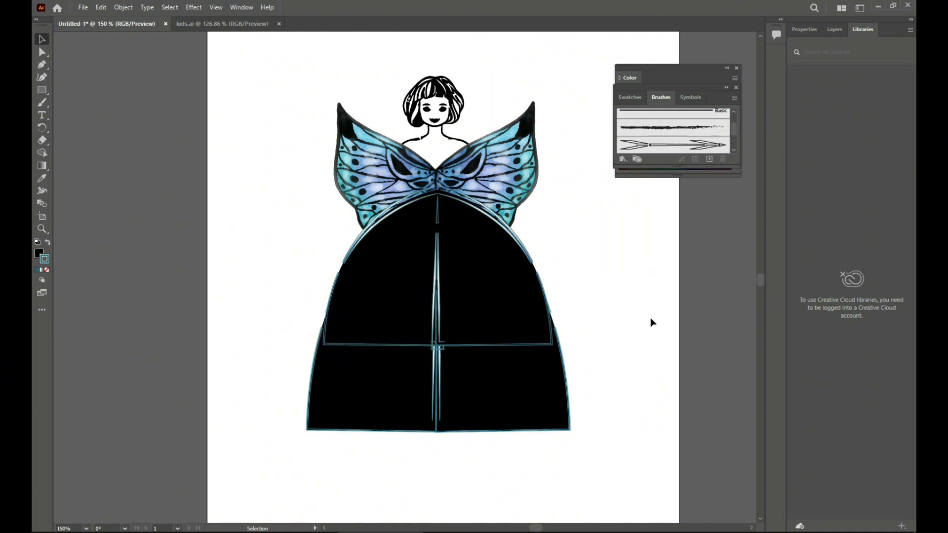
Shift the girl figure very slightly sideways to centre her head above the wings
click(513, 423)
click(637, 390)
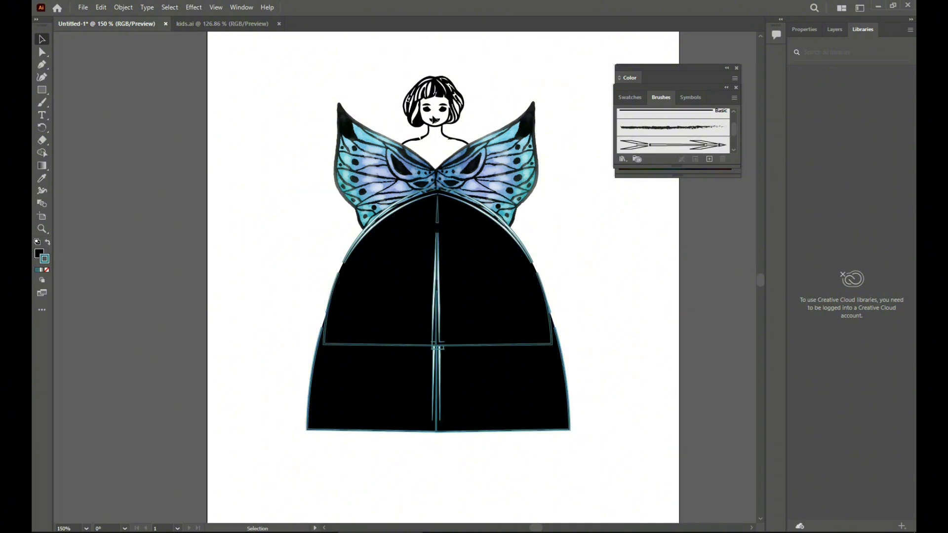
click(443, 121)
click(602, 239)
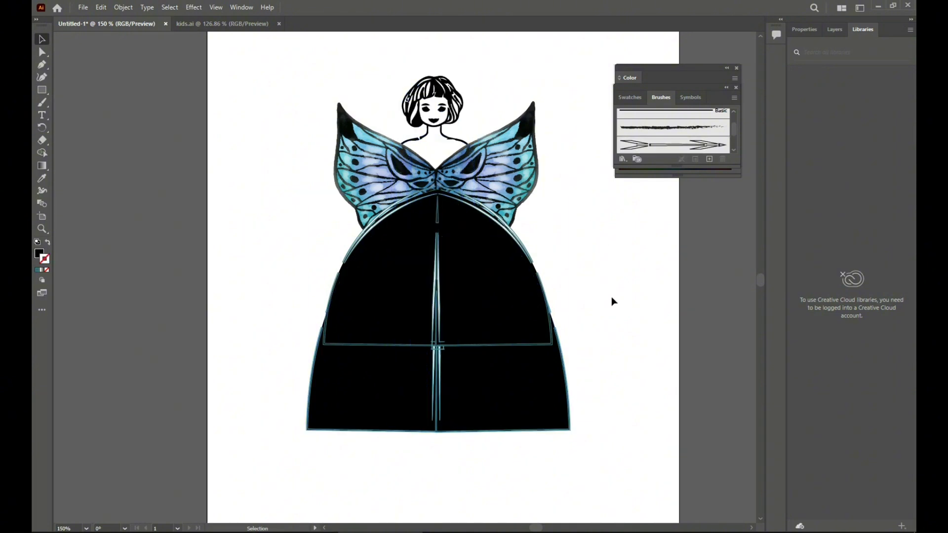
Lengthen the front skirt layer down to the hem of the larger skirt
key(ctrl+minus)
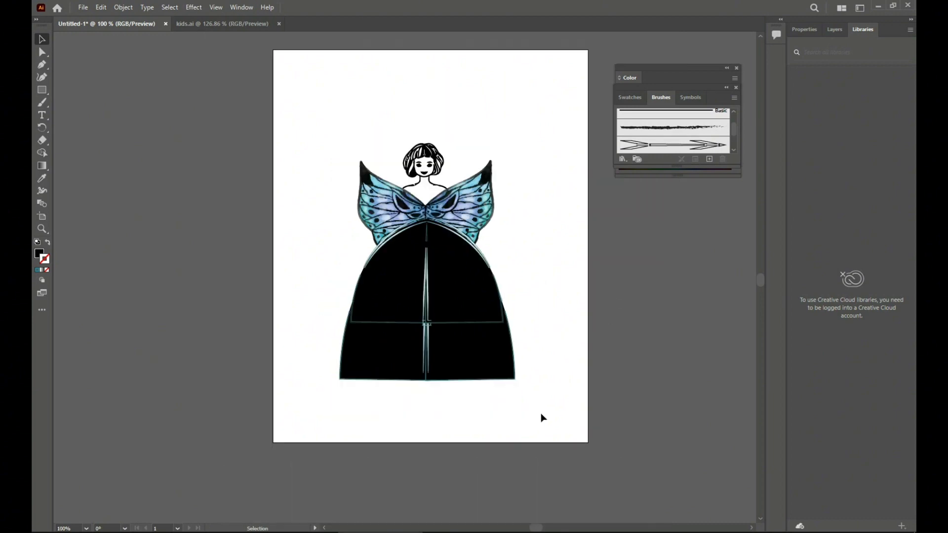
click(427, 323)
drag(427, 322, 428, 381)
click(597, 347)
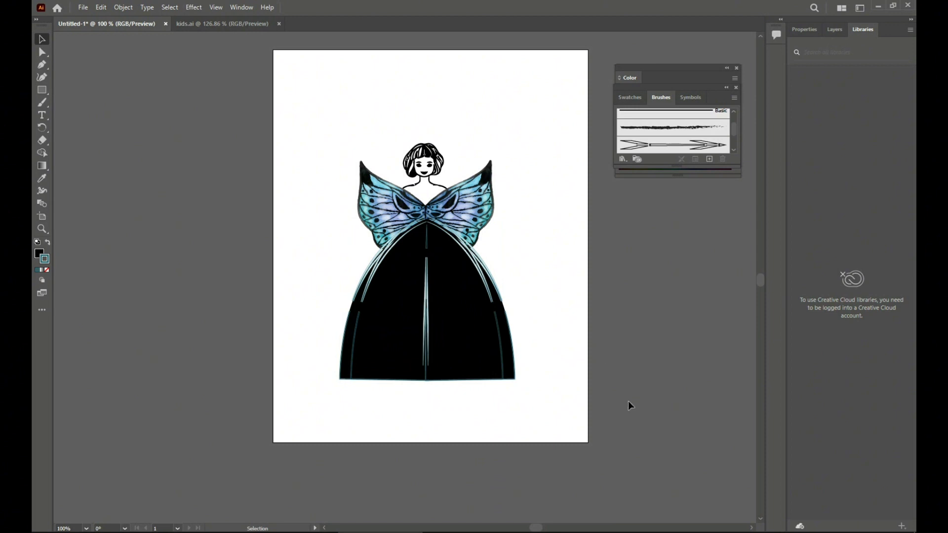
Narrow the front skirt layer from both sides so its brushed edges sit inside the larger skirt
key(ctrl+plus)
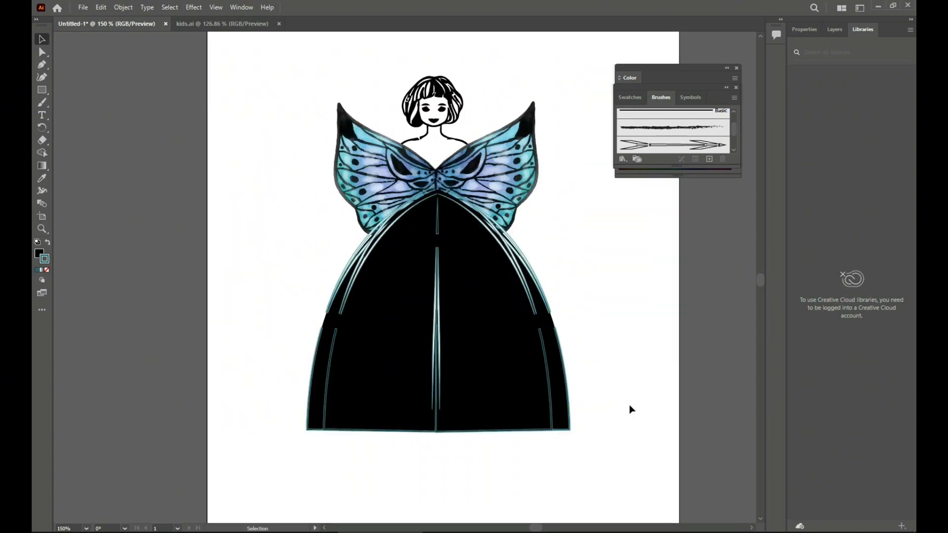
click(532, 375)
drag(553, 311, 542, 311)
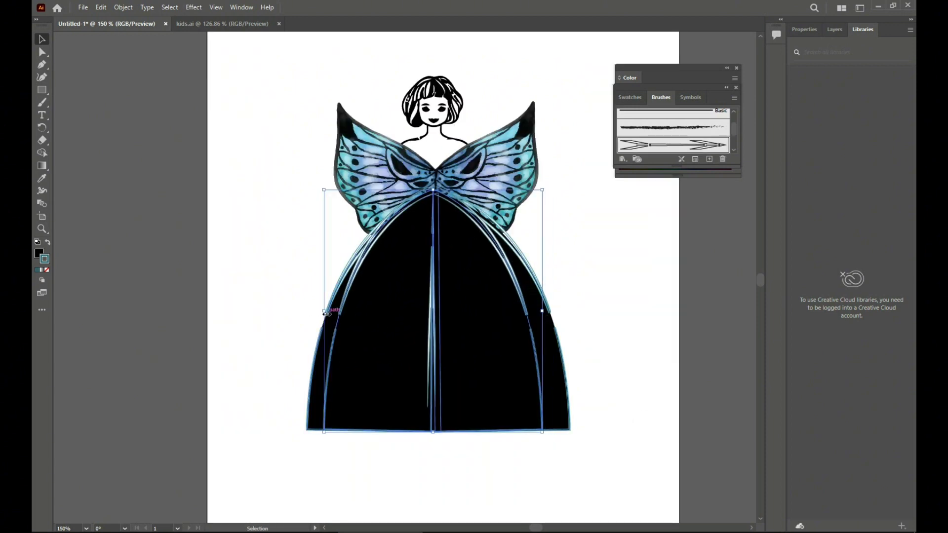
drag(324, 313, 338, 314)
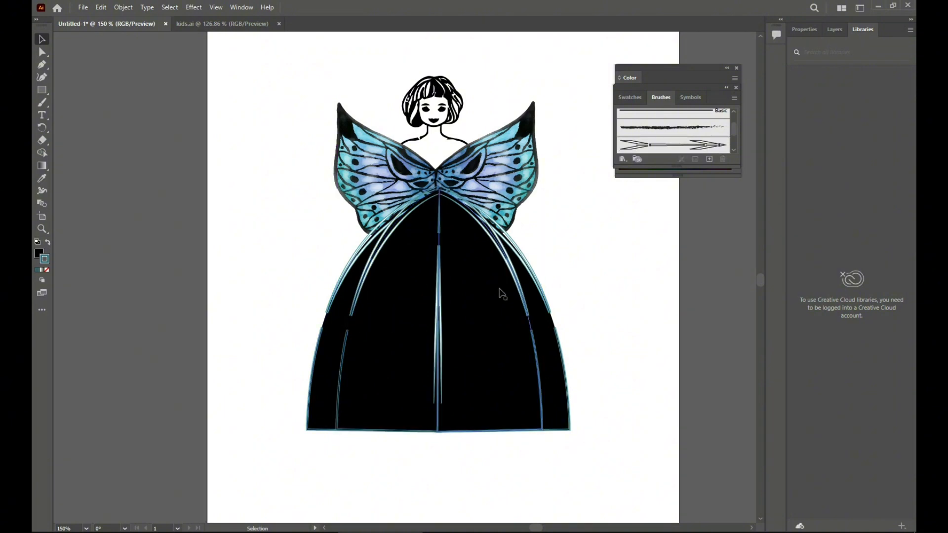
Nudge the narrowed front skirt layer sideways to centre it within the larger skirt
key(Left)
key(Left)
key(Left)
key(Left)
key(Left)
click(684, 328)
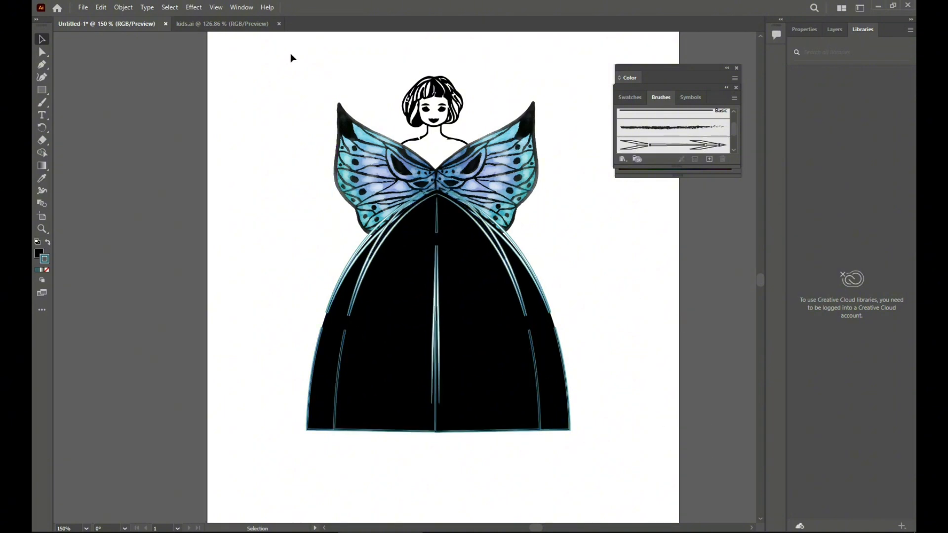
Select the whole figure with its dress and enlarge it proportionally until it nearly fills the artboard
drag(290, 58, 537, 307)
key(ctrl+1)
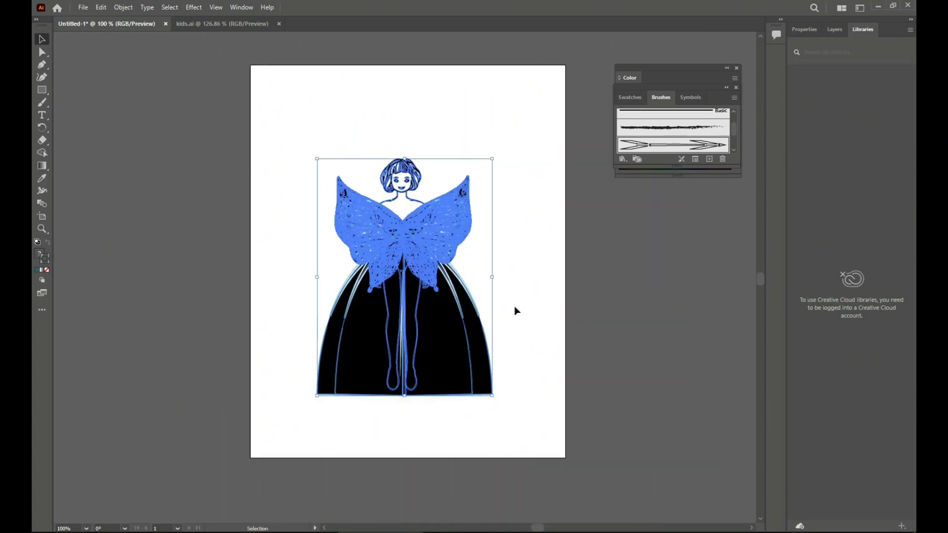
drag(493, 160, 560, 67)
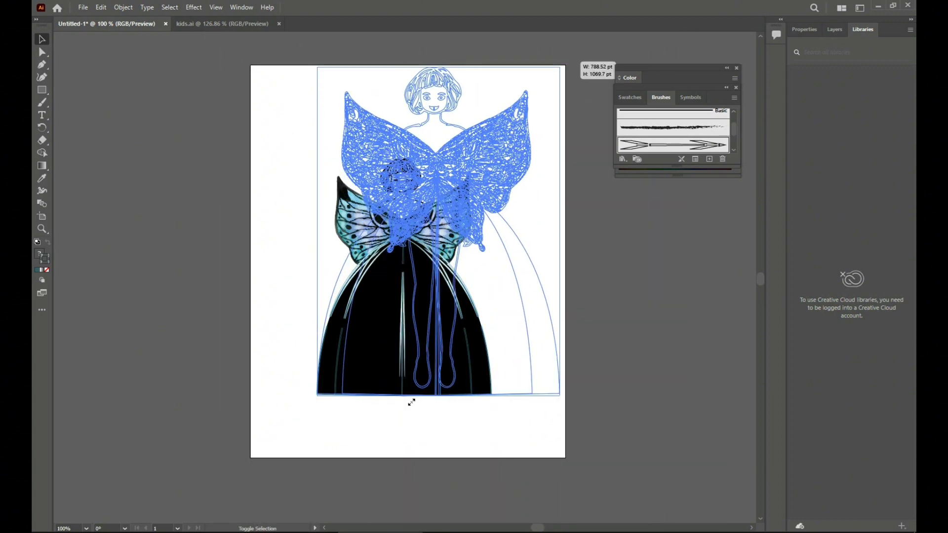
drag(301, 420, 276, 451)
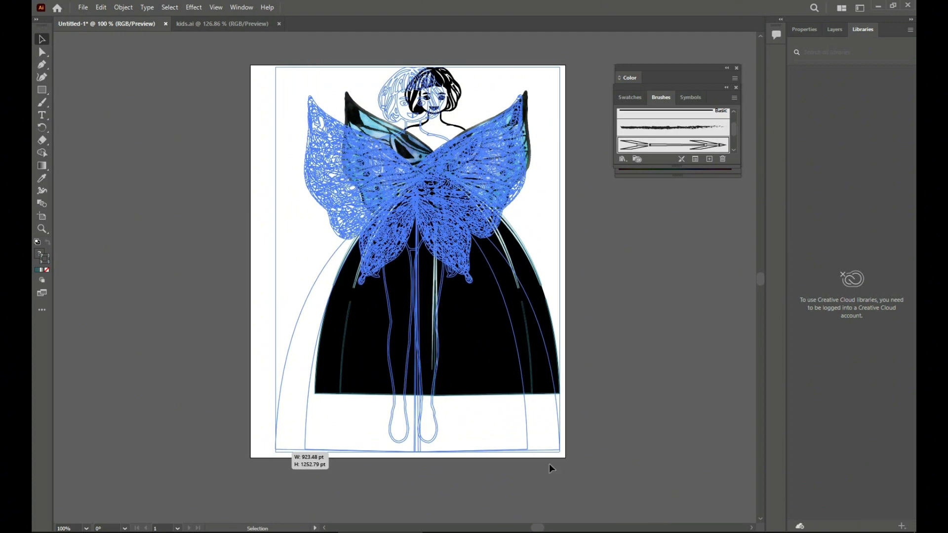
drag(560, 67, 552, 77)
Group the figure with the wings and skirt, and shift the group slightly sideways to centre it on the artboard
right_click(497, 165)
click(543, 245)
click(114, 186)
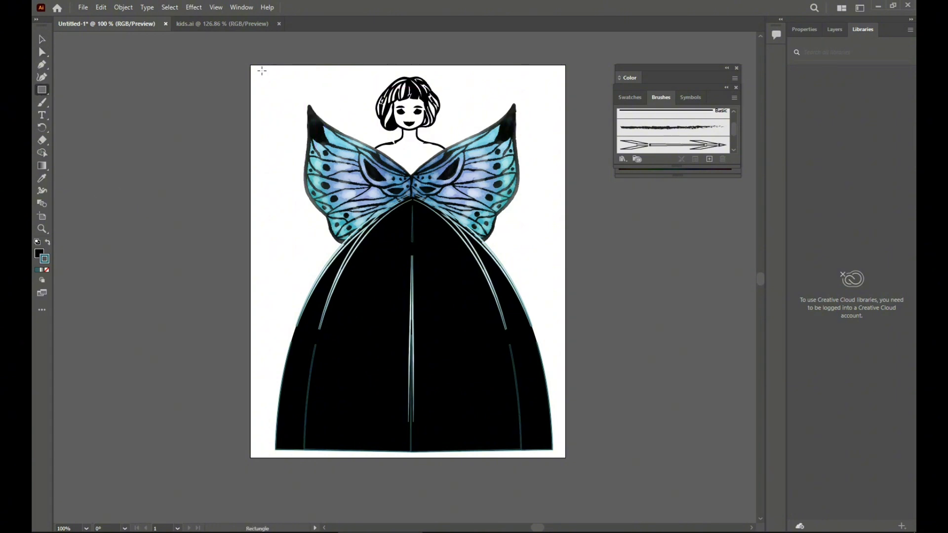
click(42, 39)
click(392, 227)
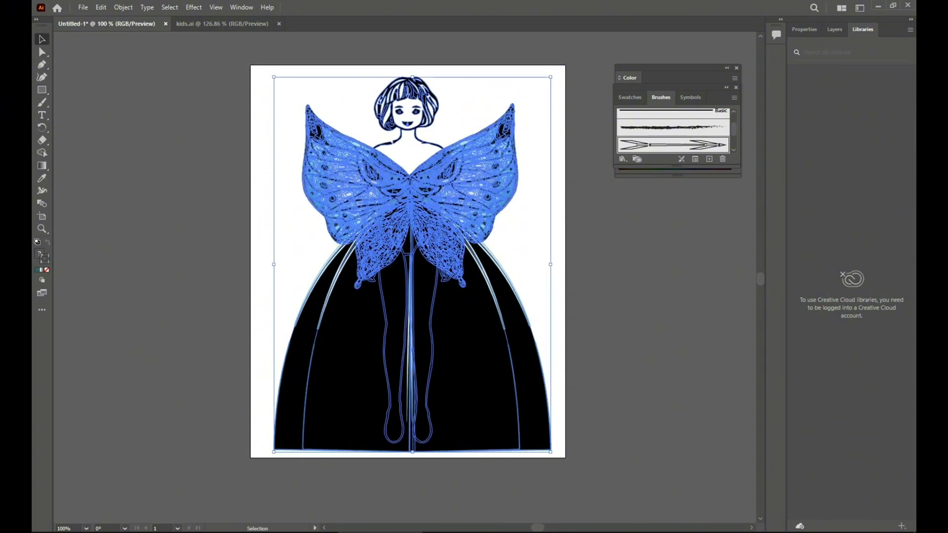
drag(414, 395, 406, 395)
click(658, 391)
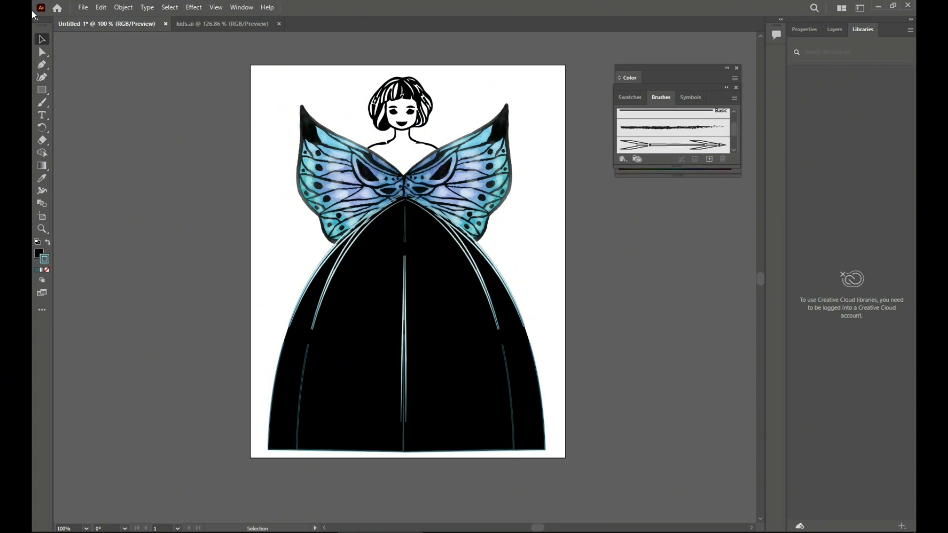
Draw a rectangle covering the entire artboard and send it behind the figure as a background
click(42, 90)
drag(251, 64, 566, 458)
right_click(533, 402)
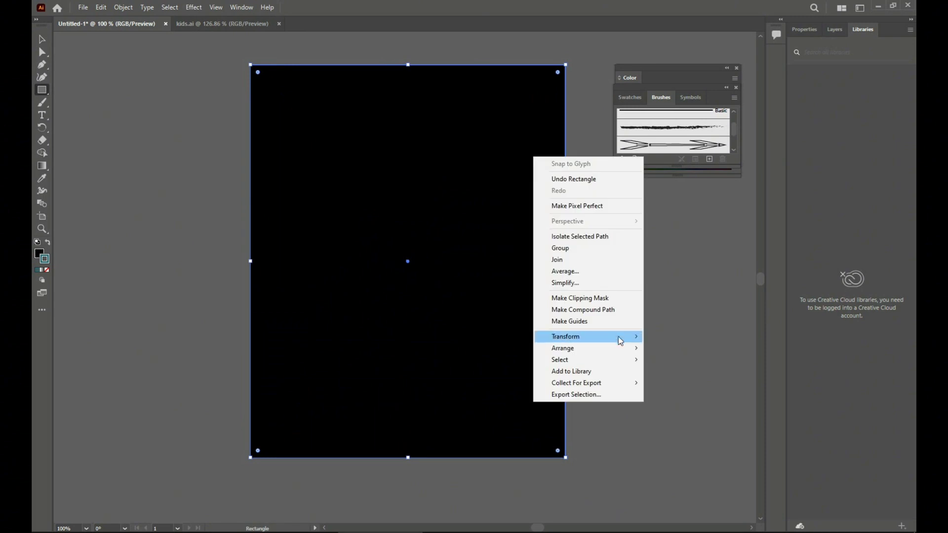
mouse_move(563, 347)
click(672, 385)
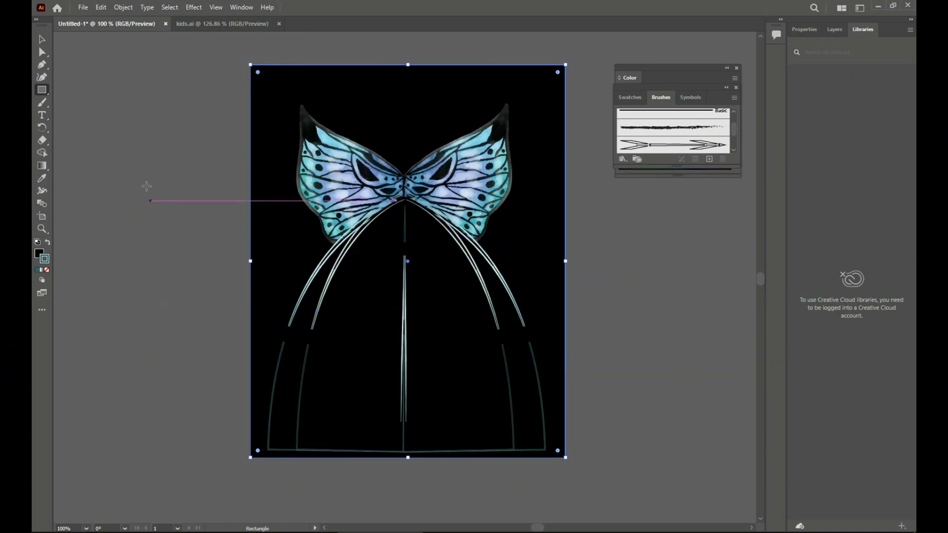
Set the background rectangle's fill colour to near-black 070707
double_click(39, 253)
text(070707)
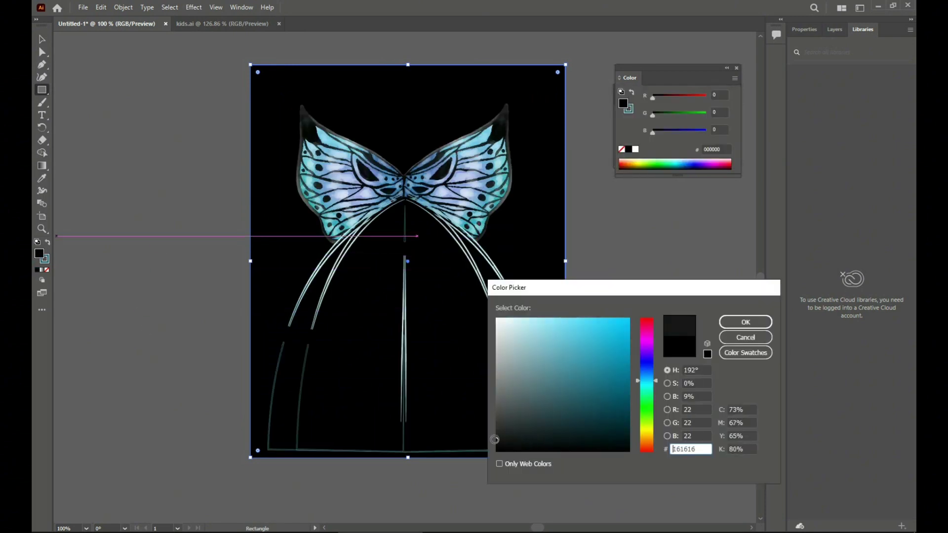
click(722, 326)
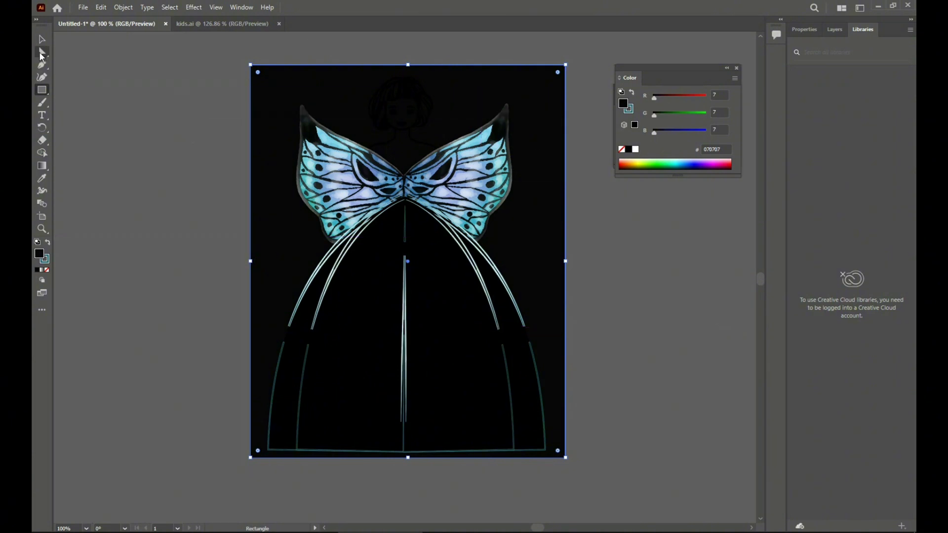
Show the transparency settings and try adjusting the opacity of the near-black background rectangle
click(242, 8)
click(345, 481)
click(733, 429)
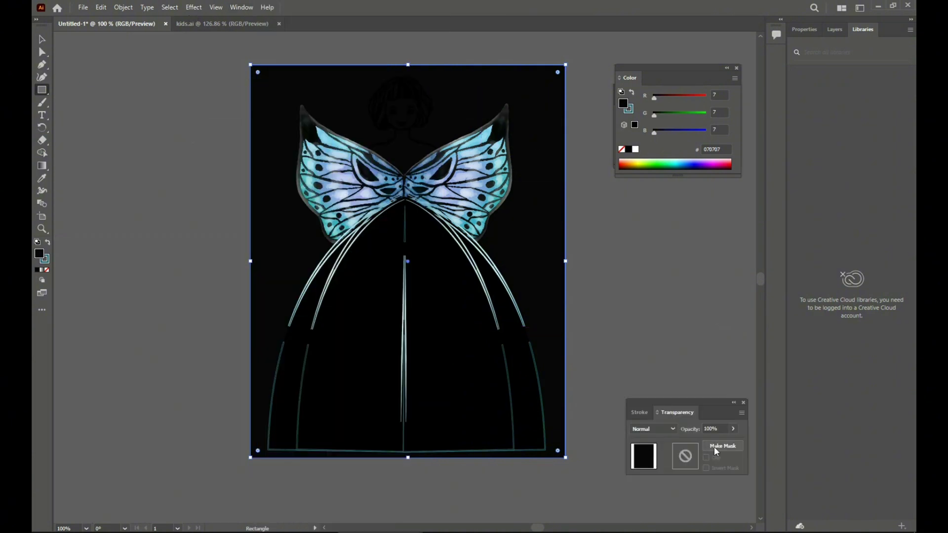
mouse_move(738, 444)
mouse_down()
mouse_move(723, 448)
mouse_move(737, 448)
mouse_up()
click(635, 308)
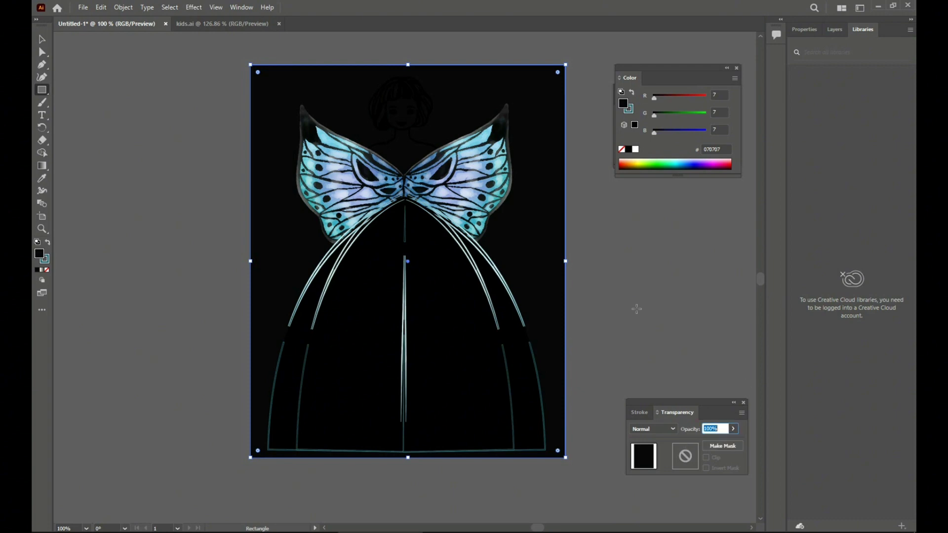
Ungroup the figure, wings and skirt artwork over the dark background
click(42, 39)
click(217, 94)
click(430, 113)
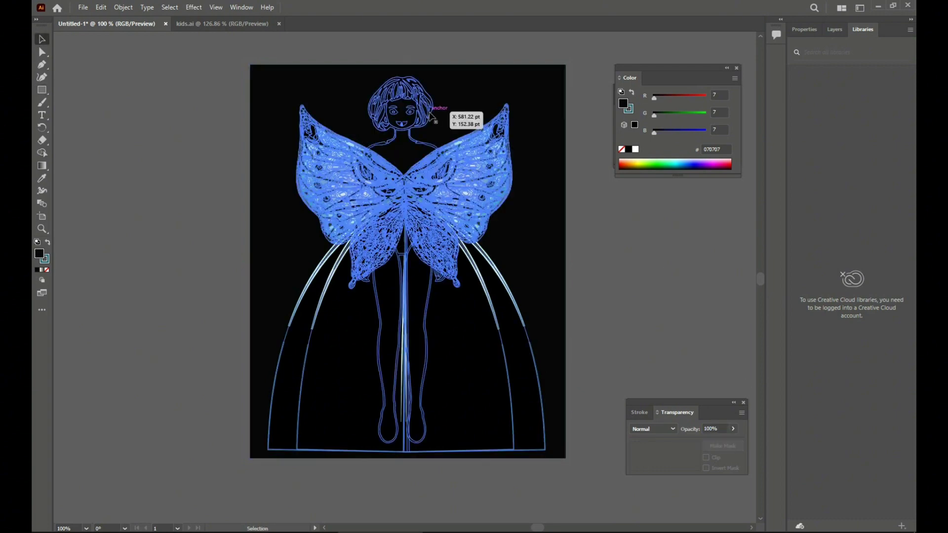
right_click(428, 112)
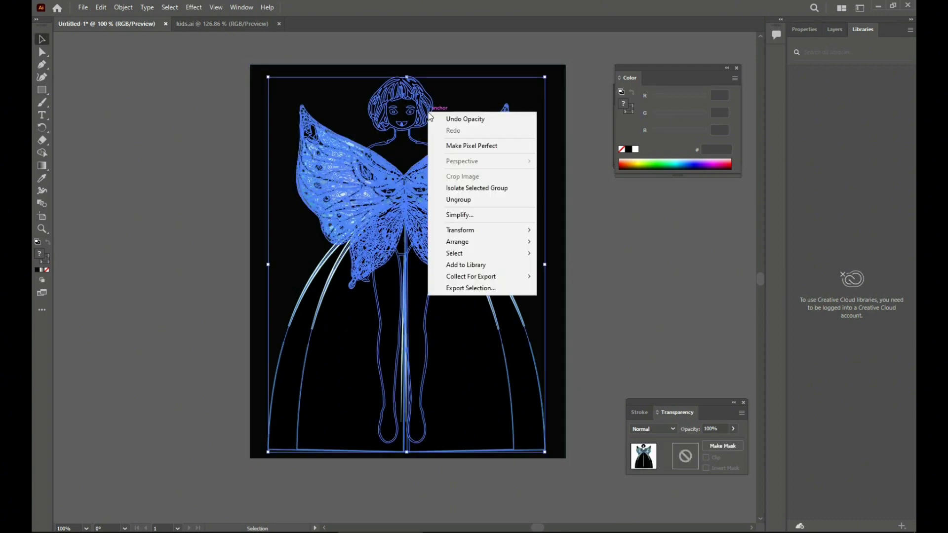
click(474, 199)
Try a light grey EFEFEF fill on the girl figure, and undo both the recolouring and the ungrouping
click(441, 120)
click(437, 119)
double_click(39, 254)
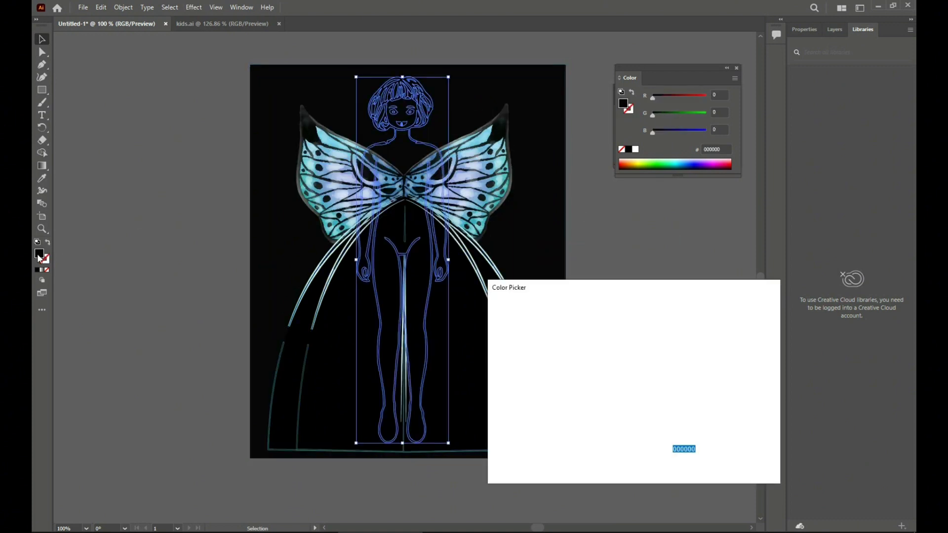
mouse_move(506, 330)
mouse_down()
mouse_move(494, 341)
mouse_move(496, 326)
mouse_up()
click(765, 324)
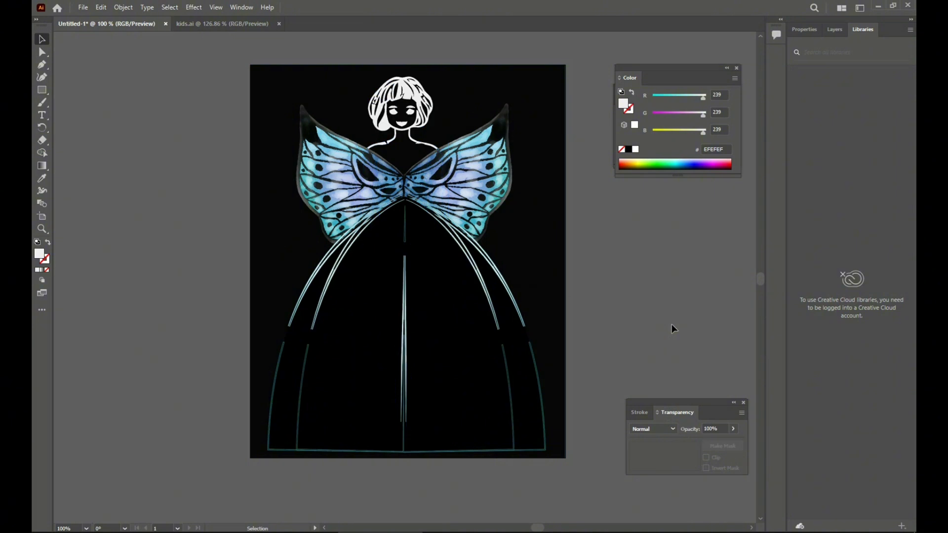
key(ctrl+z)
key(ctrl+z)
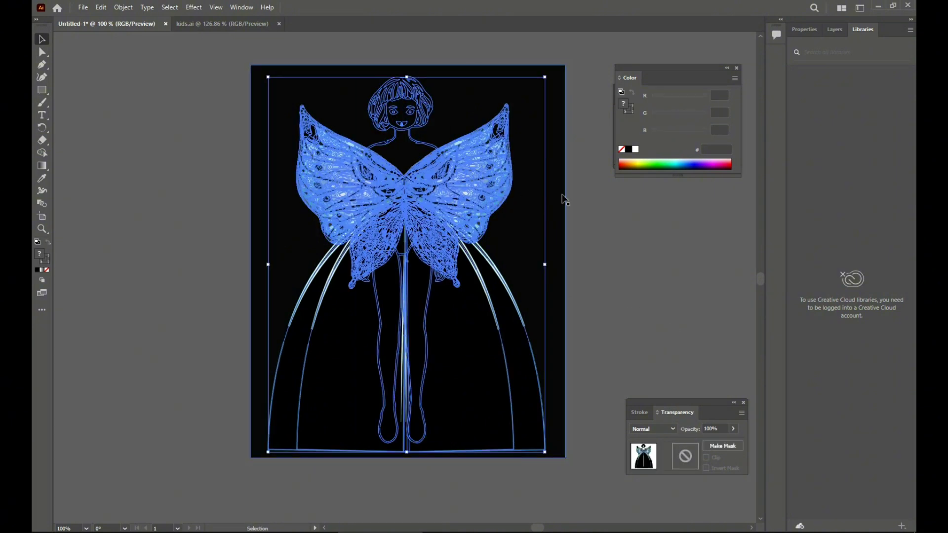
Fill the background rectangle with light grey EAEAEA and lower its opacity to 28%
click(562, 194)
double_click(44, 256)
drag(493, 348, 496, 327)
click(765, 322)
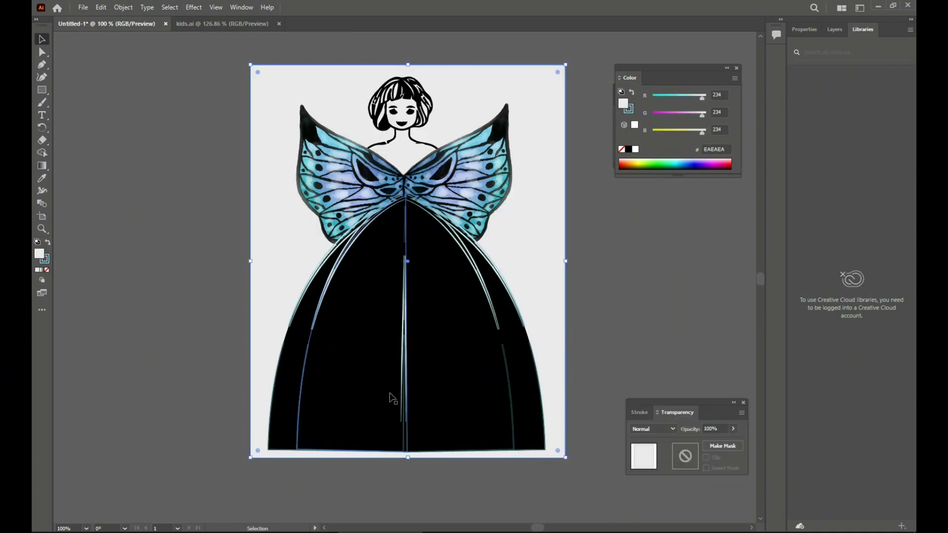
drag(728, 443, 717, 444)
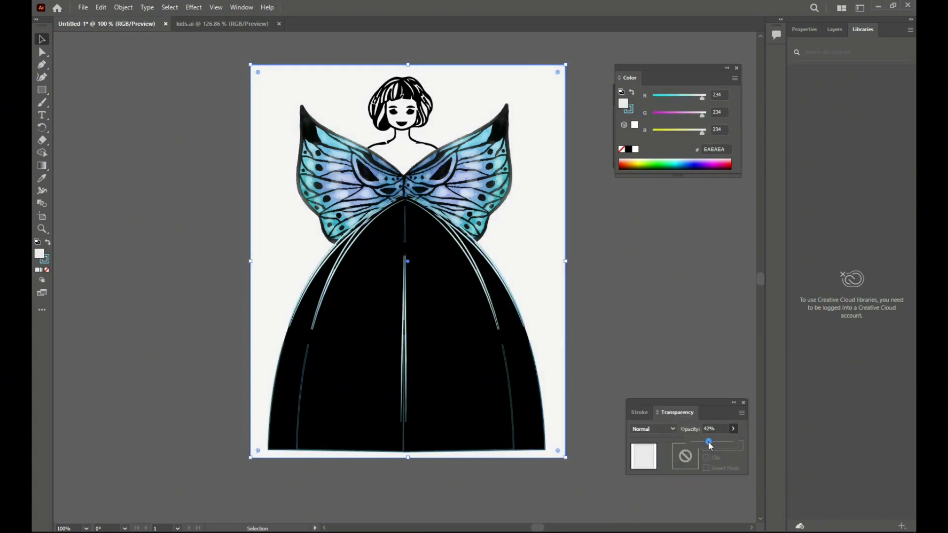
Show the swatches, open the pattern swatch libraries and browse to Basic Graphics_Textures
click(241, 7)
click(317, 448)
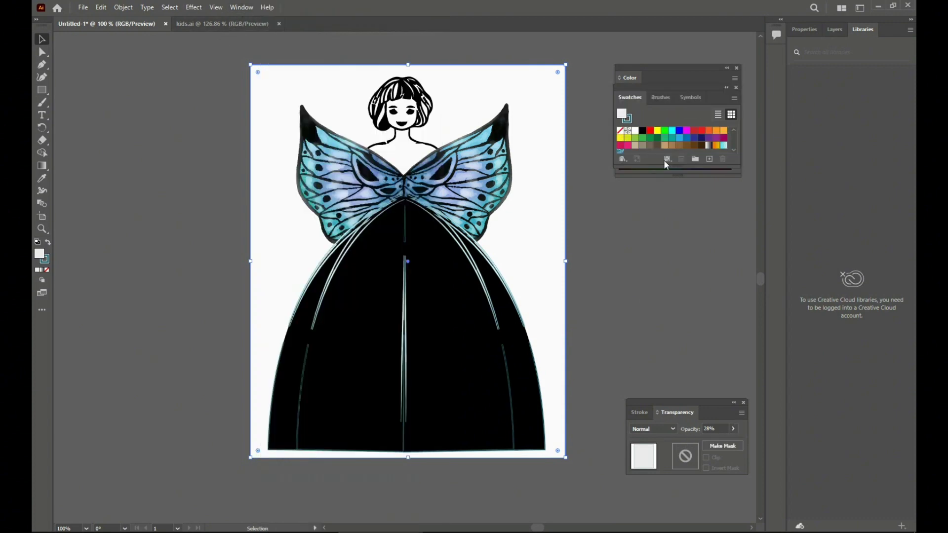
click(623, 159)
mouse_move(642, 335)
mouse_move(745, 350)
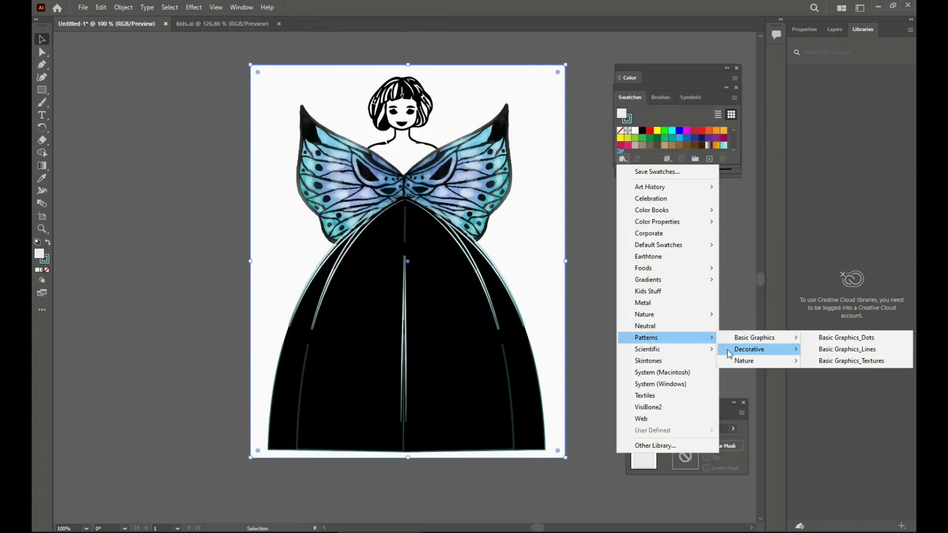
click(832, 355)
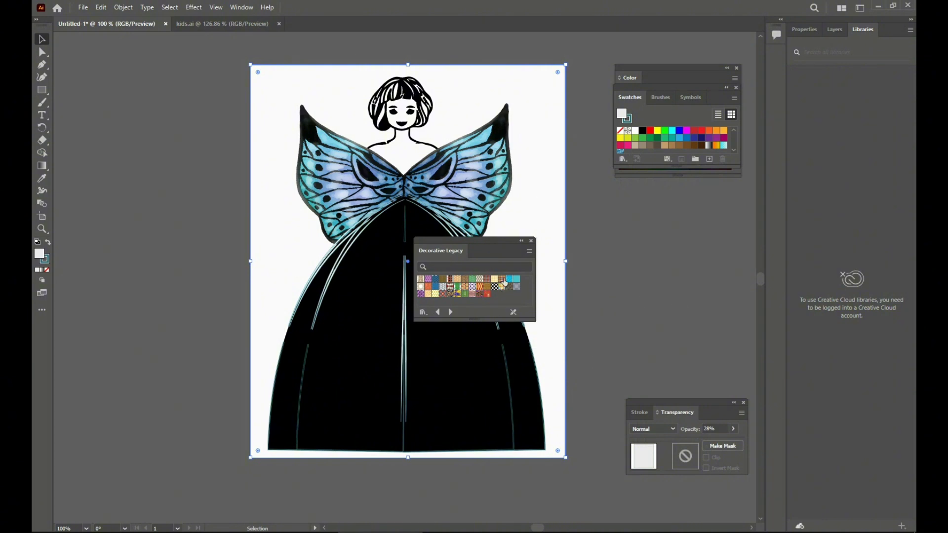
drag(505, 242, 770, 217)
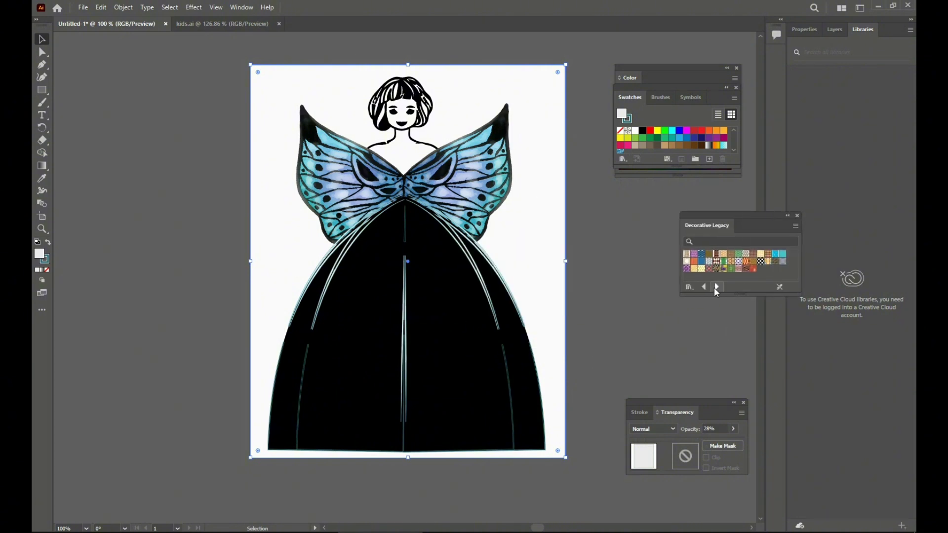
click(716, 287)
click(704, 287)
click(704, 287)
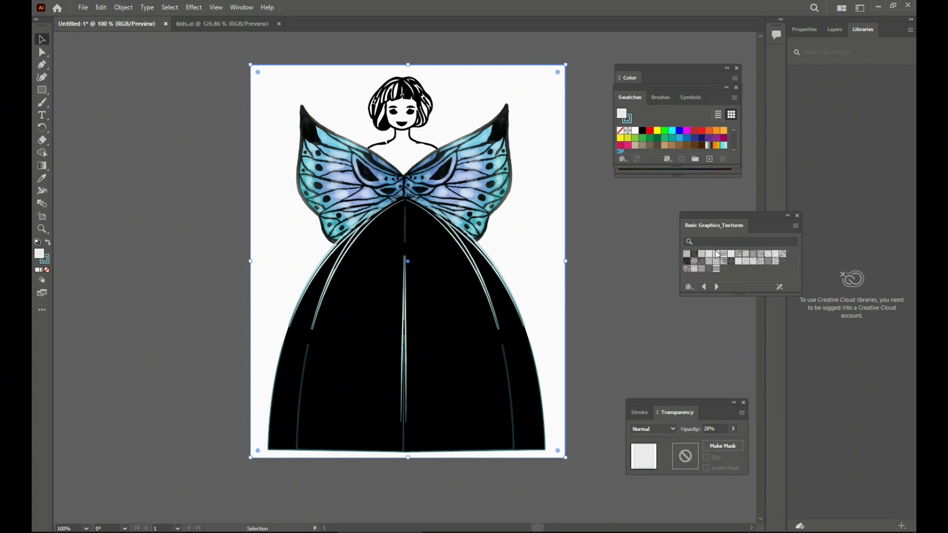
Try several textures on the background rectangle, fill it with Stipple Irregular at 100% opacity, and close the library and transparency settings
click(718, 255)
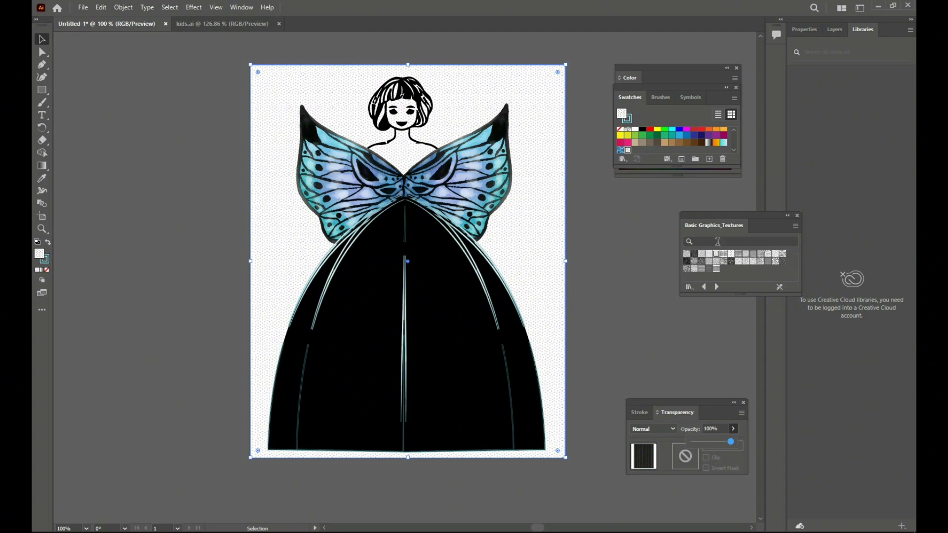
click(707, 255)
click(747, 265)
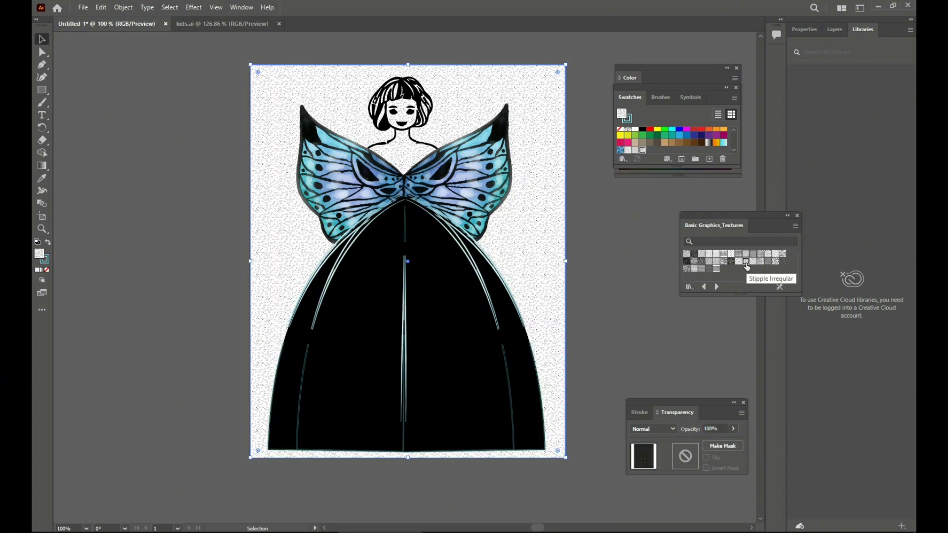
click(651, 328)
click(797, 216)
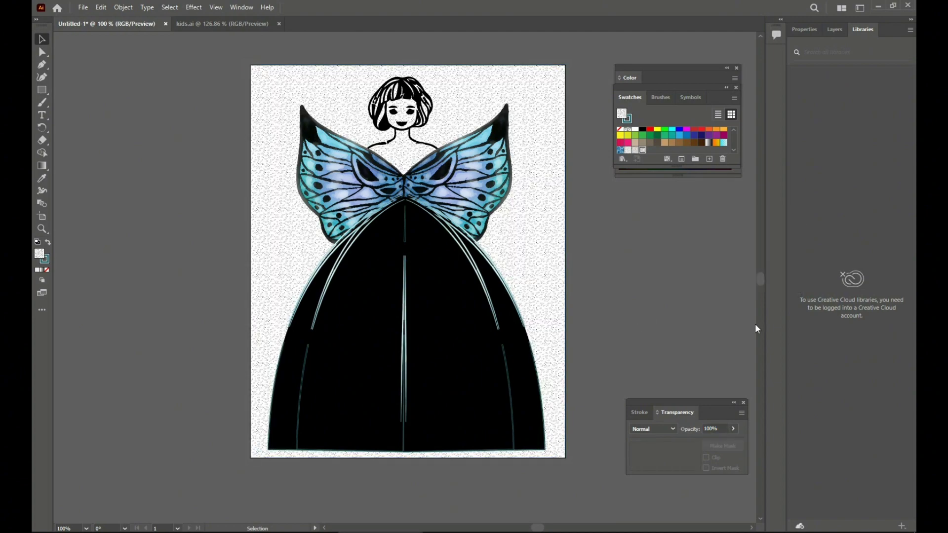
click(744, 404)
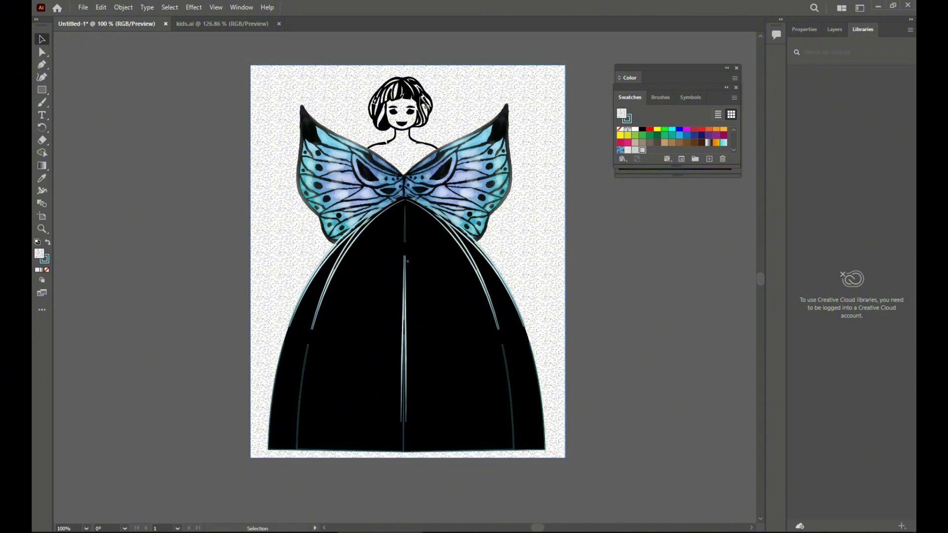
Ungroup the dress artwork and nudge the girl figure very slightly sideways to centre her above the wings
right_click(414, 98)
click(469, 186)
click(422, 129)
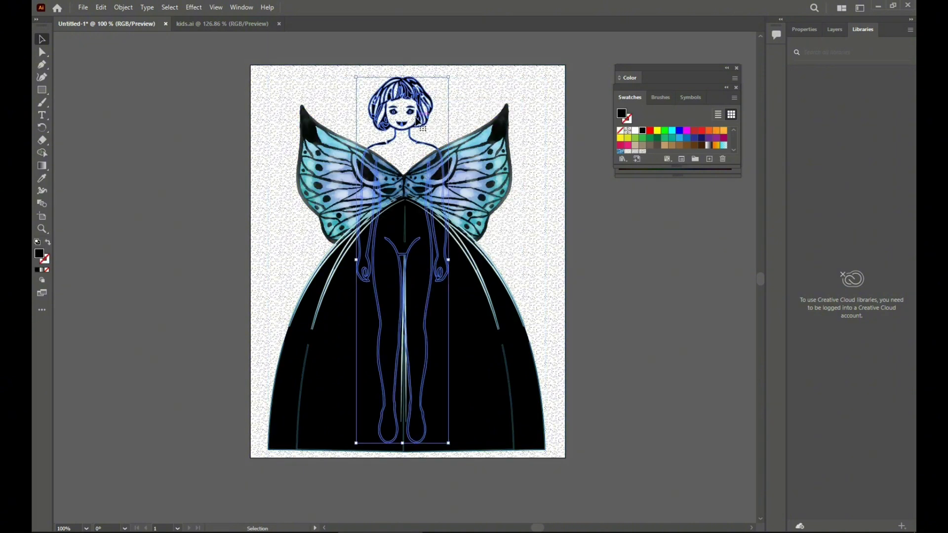
click(657, 320)
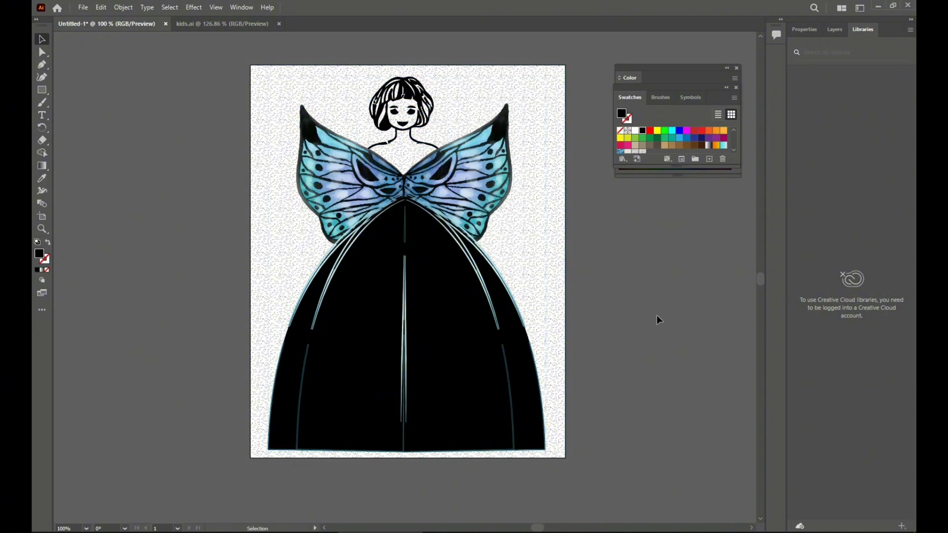
click(425, 148)
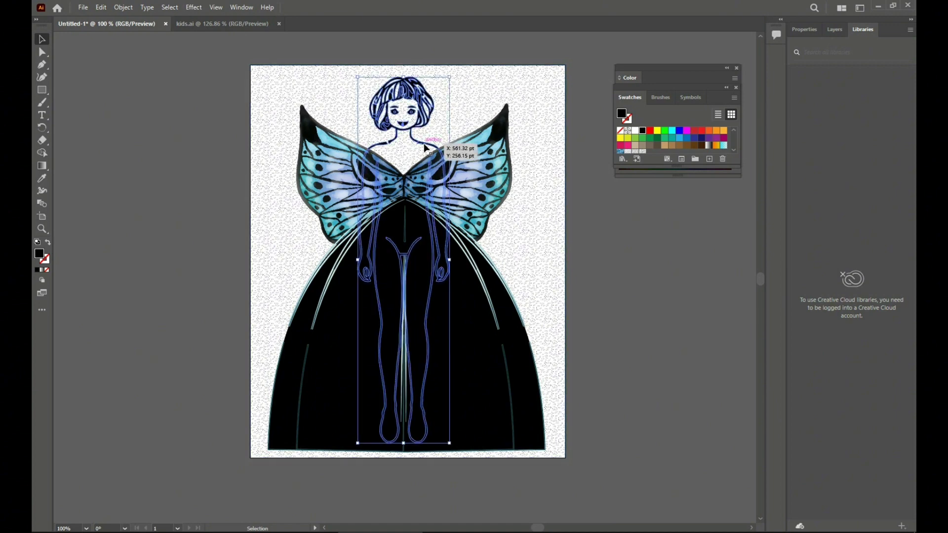